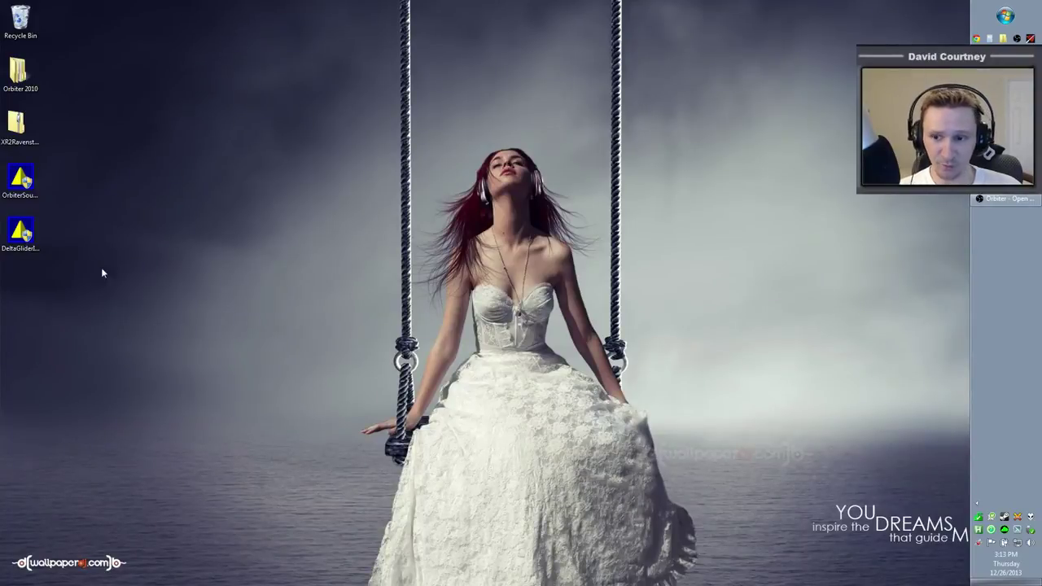
Look over the three downloaded add-on files, including XR2Ravenstar-1.6a.zip, then return to Chrome
{"action": "left_click_drag", "start_coordinate": [54, 272], "coordinate": [24, 114]}
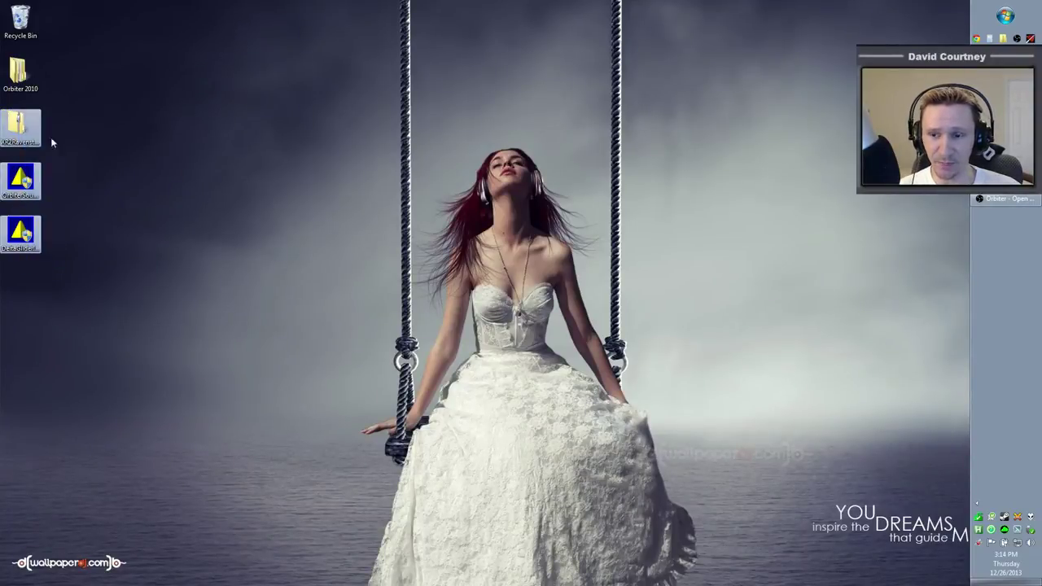
{"action": "left_click", "coordinate": [145, 171]}
{"action": "left_click", "coordinate": [21, 137]}
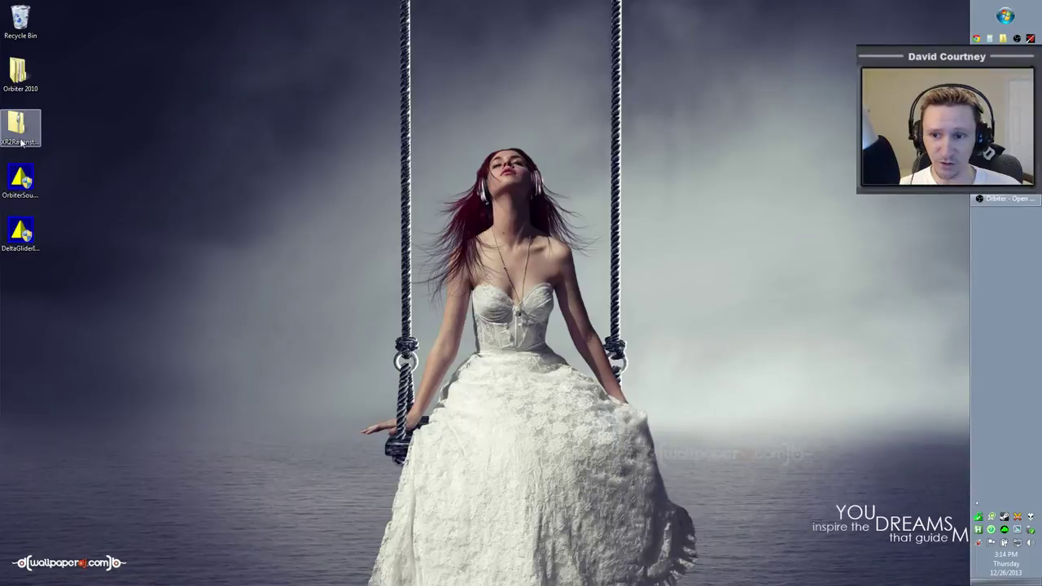
{"action": "left_click", "coordinate": [64, 147]}
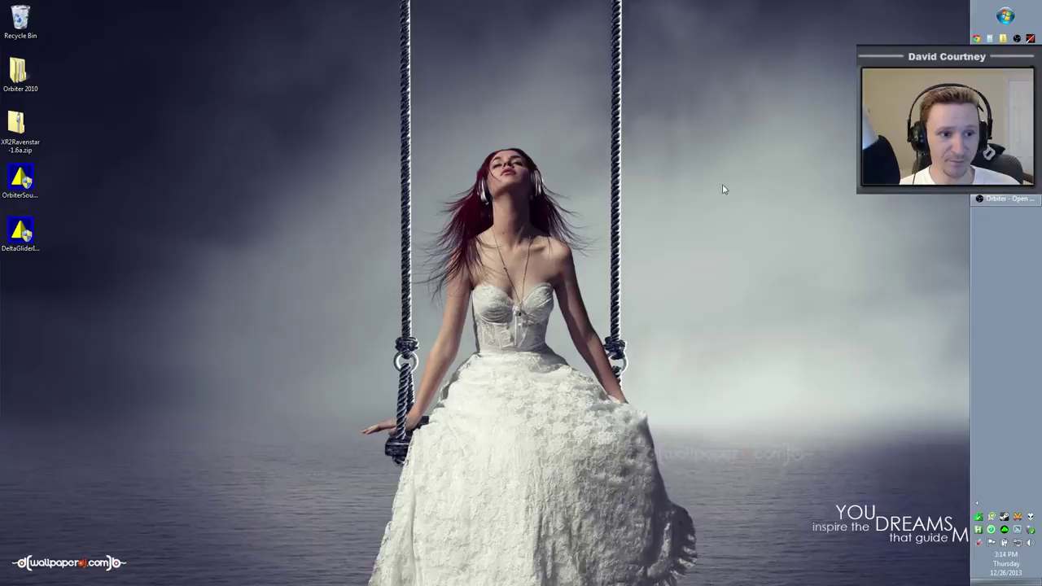
{"action": "key", "text": "alt+Tab"}
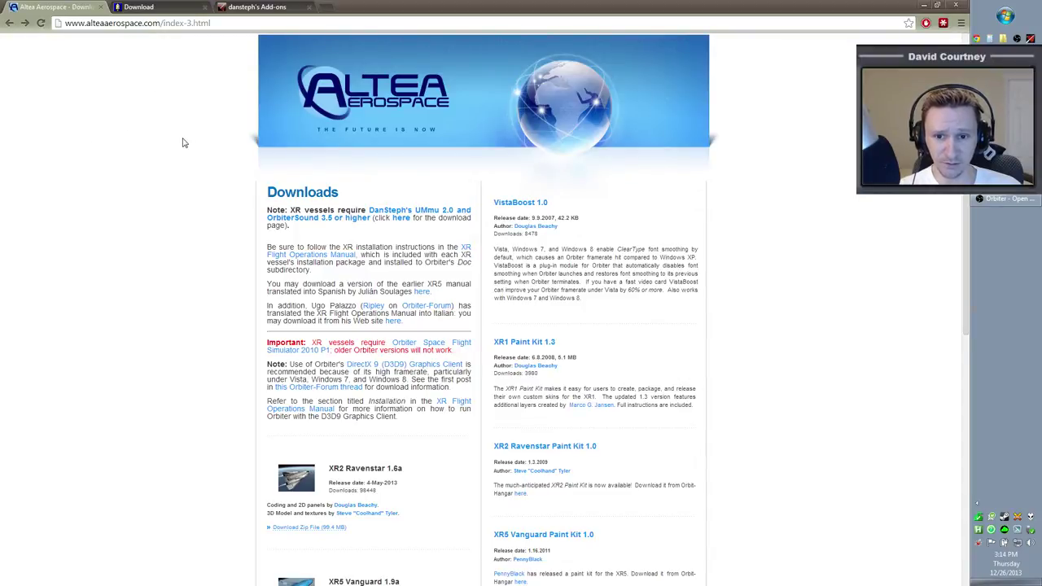
Go to the Altea Downloads page and highlight the note requiring UMmu 2.0 and OrbiterSound 3.5
{"action": "key", "text": "alt+Left"}
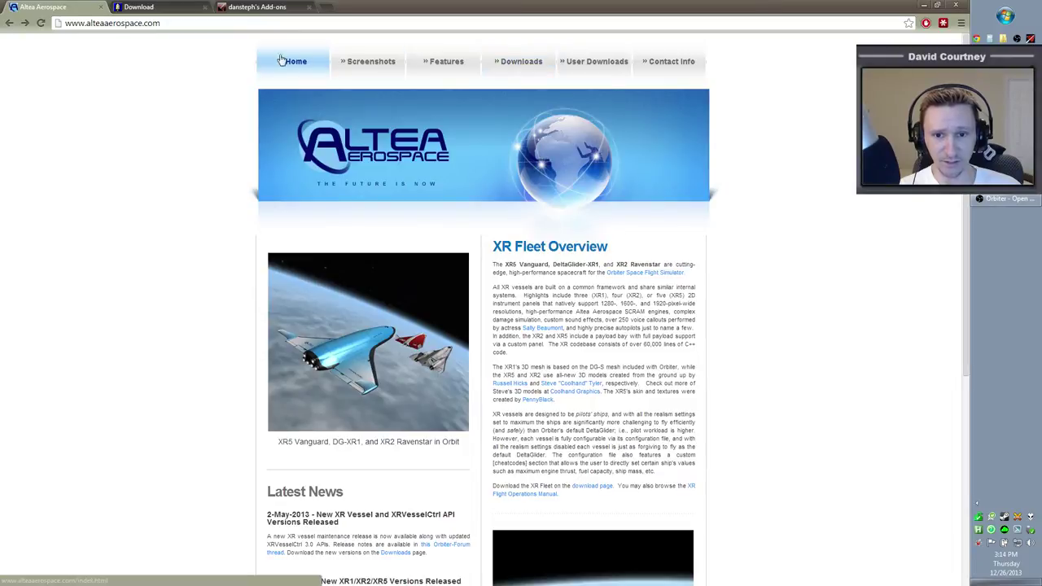
{"action": "left_click", "coordinate": [526, 72]}
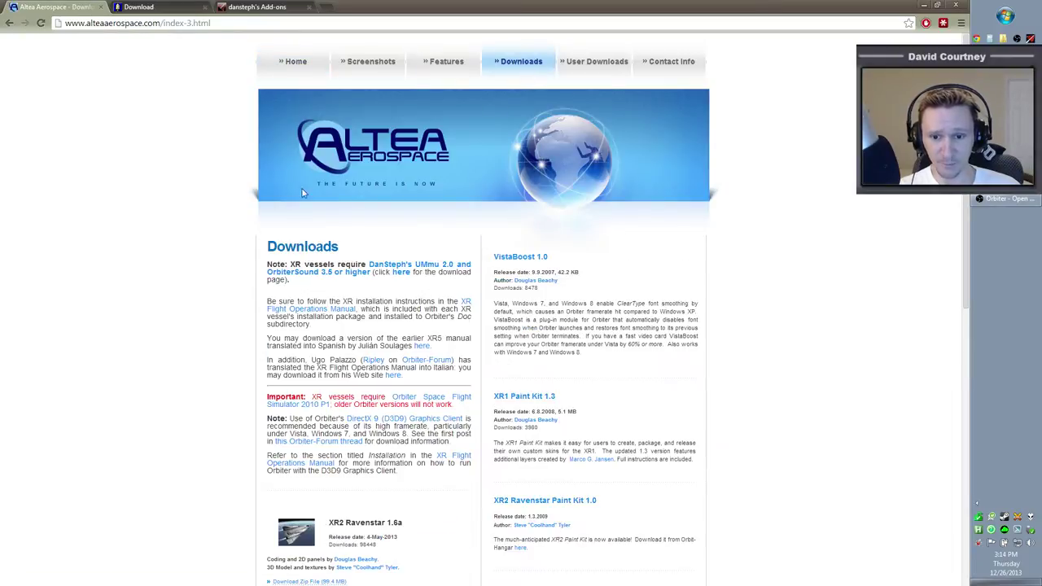
{"action": "scroll", "coordinate": [92, 304], "scroll_direction": "down", "scroll_amount": 2}
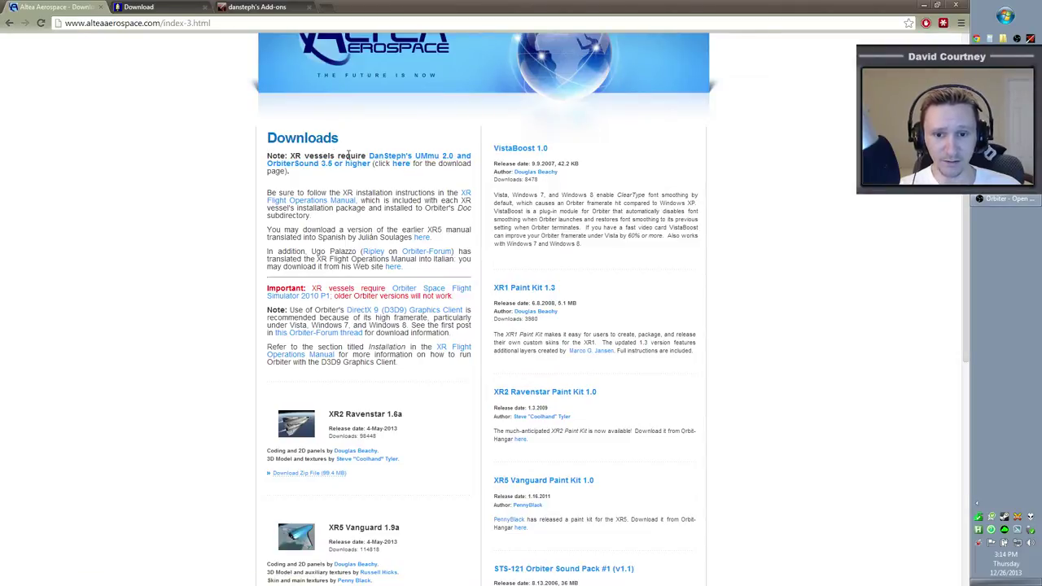
{"action": "left_click_drag", "start_coordinate": [340, 155], "coordinate": [352, 156]}
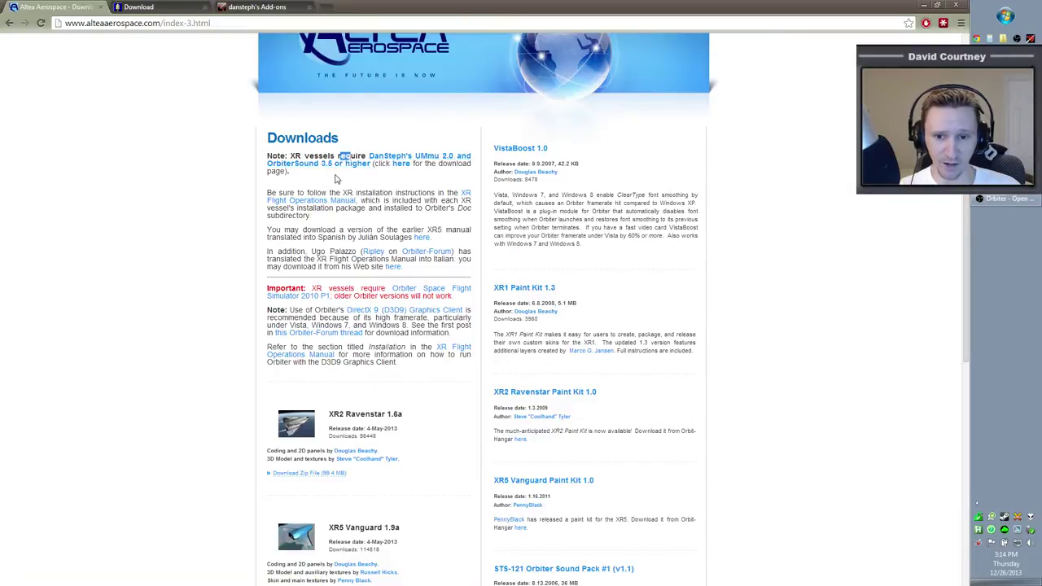
{"action": "left_click", "coordinate": [337, 180]}
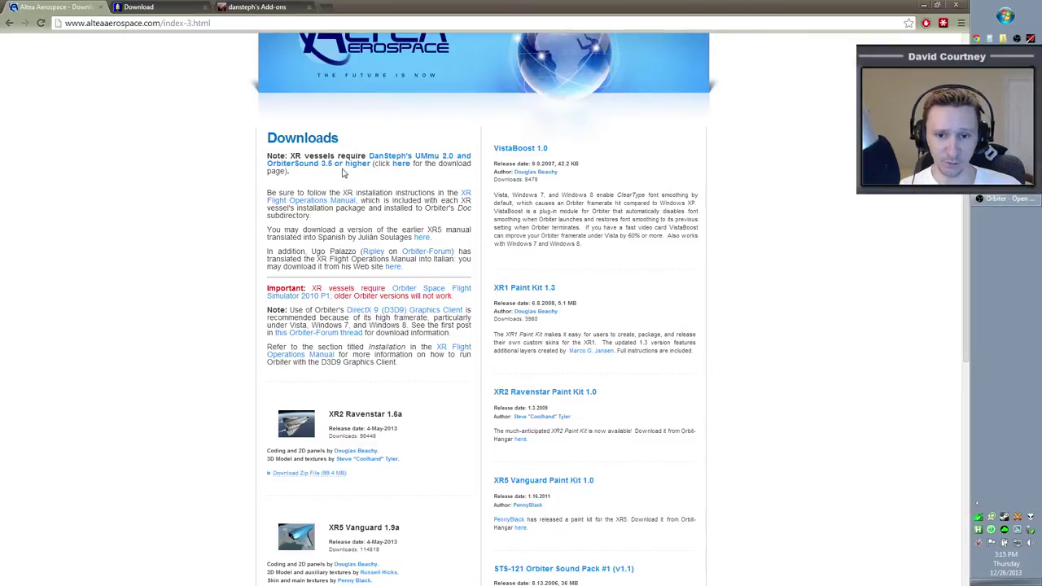
Follow the note's link to Dan's Orbiter Page and highlight '2.5' in the DeltaGliderIV-3 title
{"action": "left_click", "coordinate": [401, 166]}
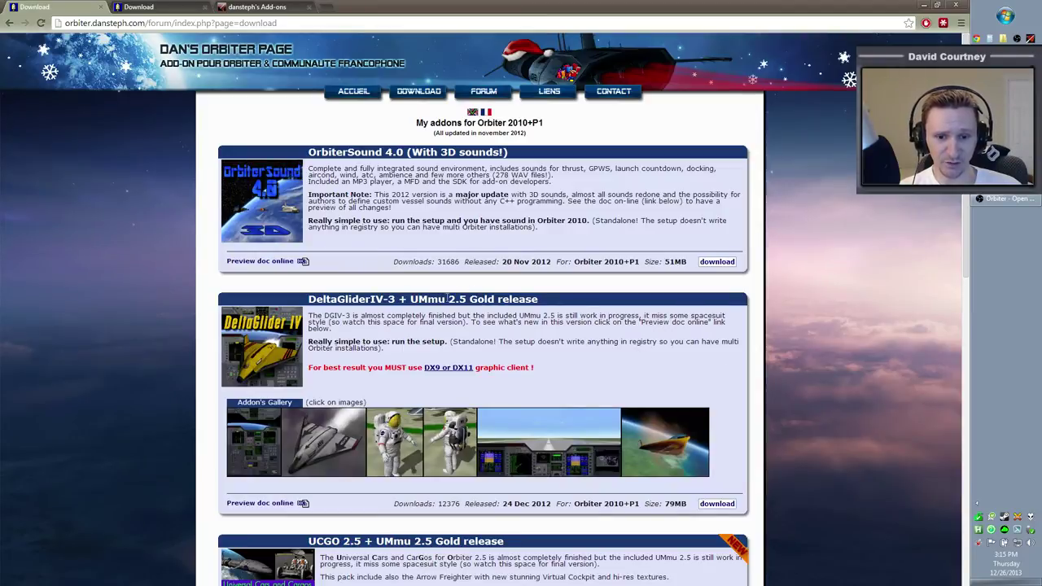
{"action": "left_click_drag", "start_coordinate": [448, 298], "coordinate": [469, 299]}
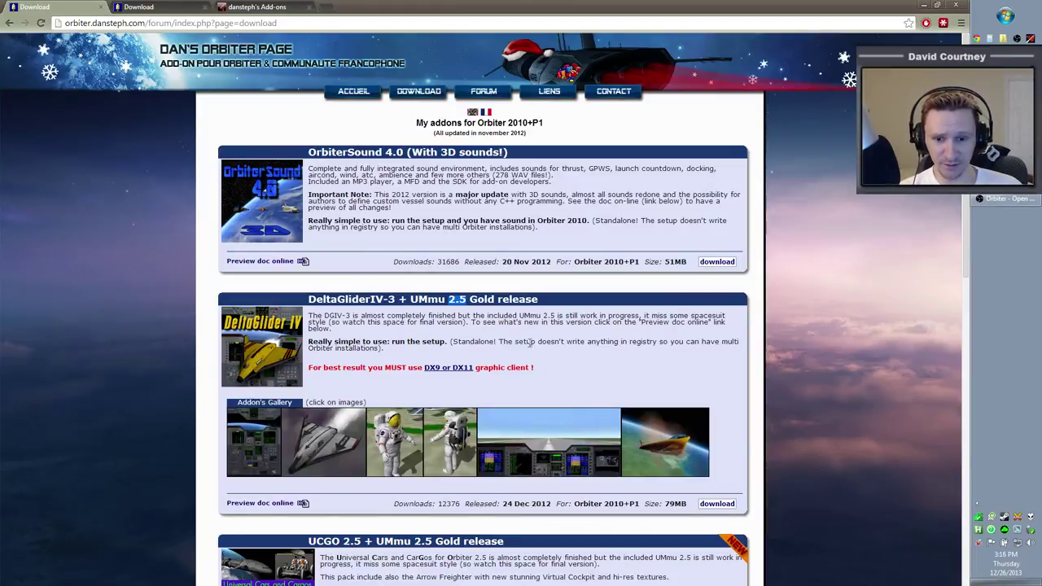
Browse Dan's Orbiter Page and highlight the UCGO 2.5 + UMmu 2.5 Gold release title
{"action": "scroll", "coordinate": [836, 390], "scroll_direction": "down", "scroll_amount": 1}
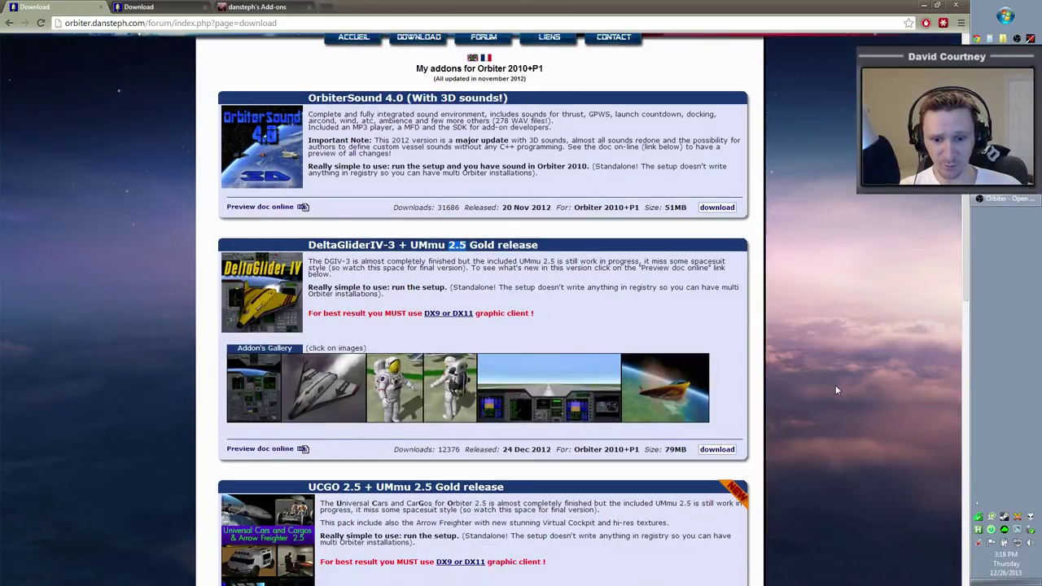
{"action": "scroll", "coordinate": [865, 372], "scroll_direction": "down", "scroll_amount": 3}
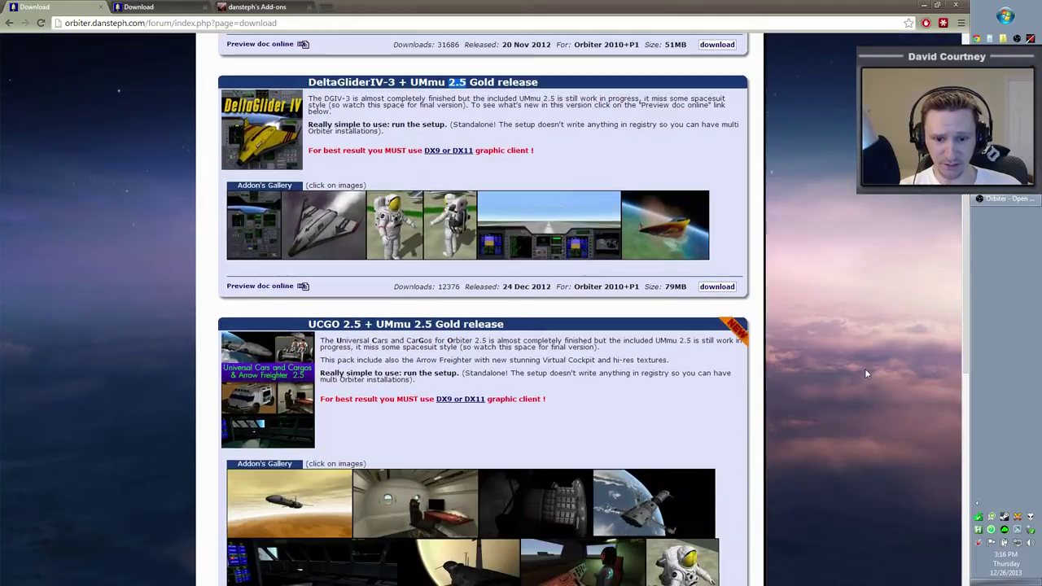
{"action": "scroll", "coordinate": [866, 372], "scroll_direction": "down", "scroll_amount": 2}
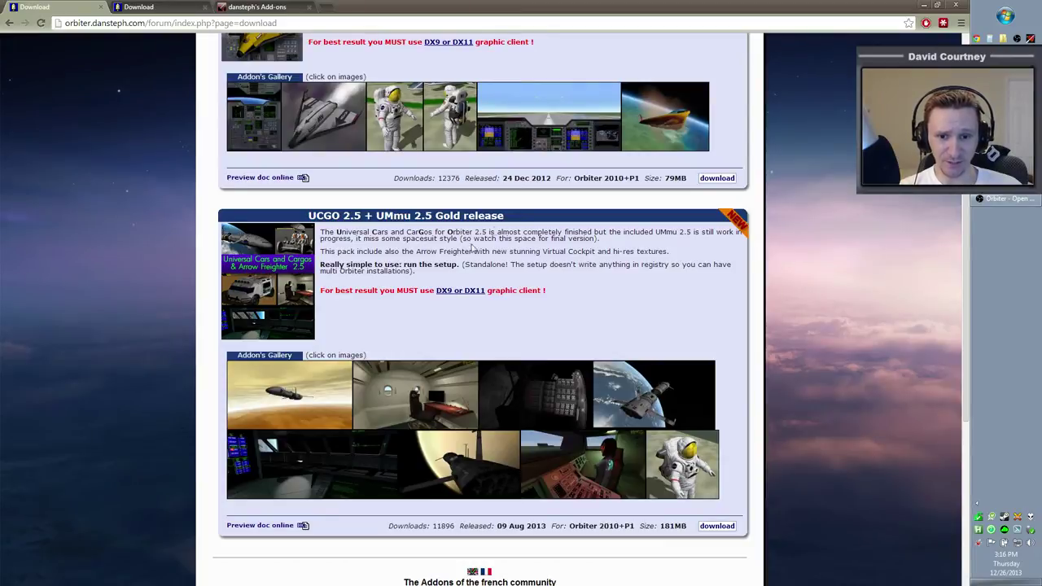
{"action": "scroll", "coordinate": [473, 248], "scroll_direction": "up", "scroll_amount": 2}
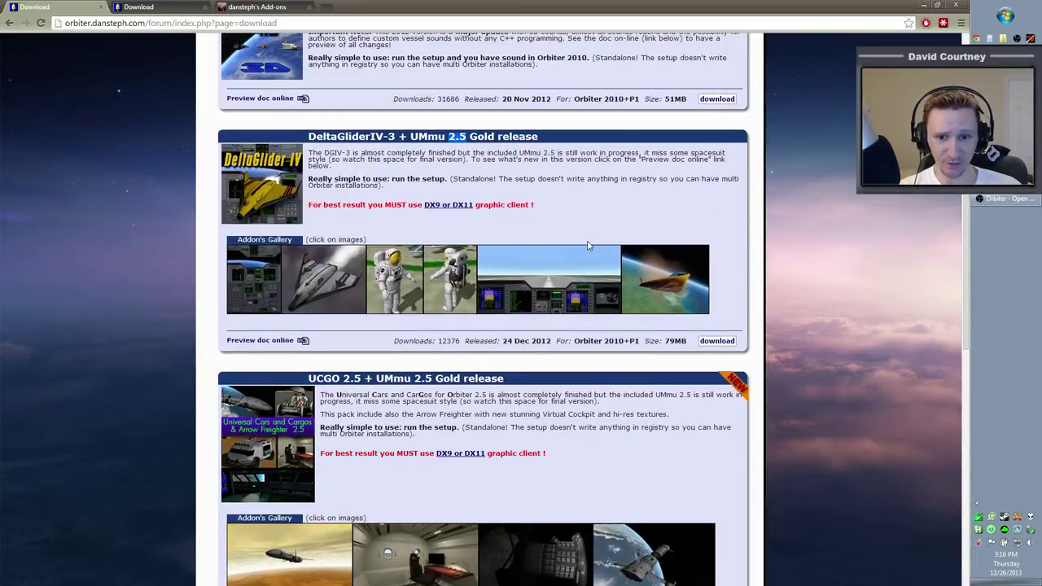
{"action": "scroll", "coordinate": [589, 246], "scroll_direction": "down", "scroll_amount": 1}
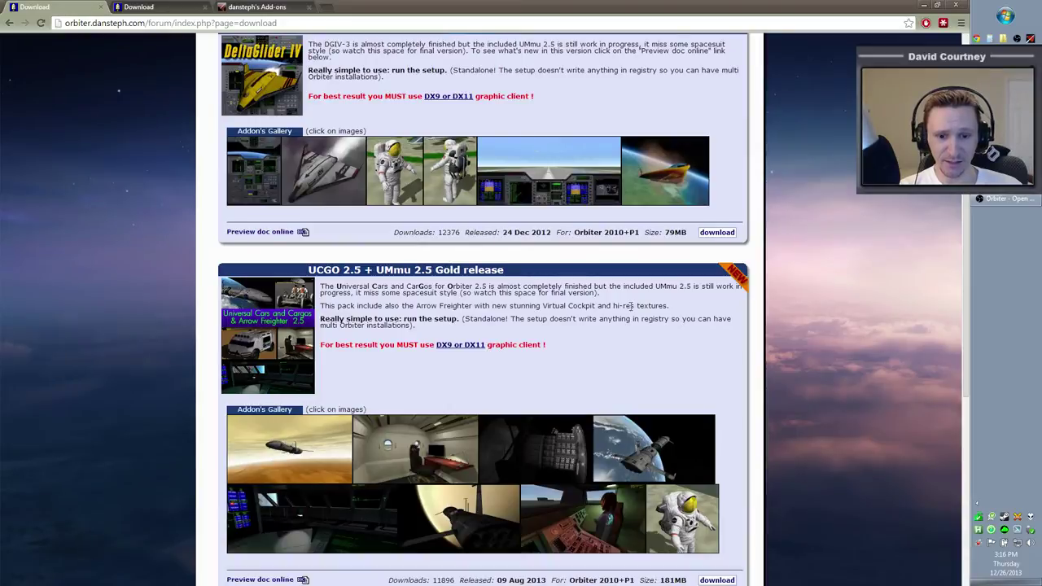
{"action": "scroll", "coordinate": [633, 307], "scroll_direction": "down", "scroll_amount": 1}
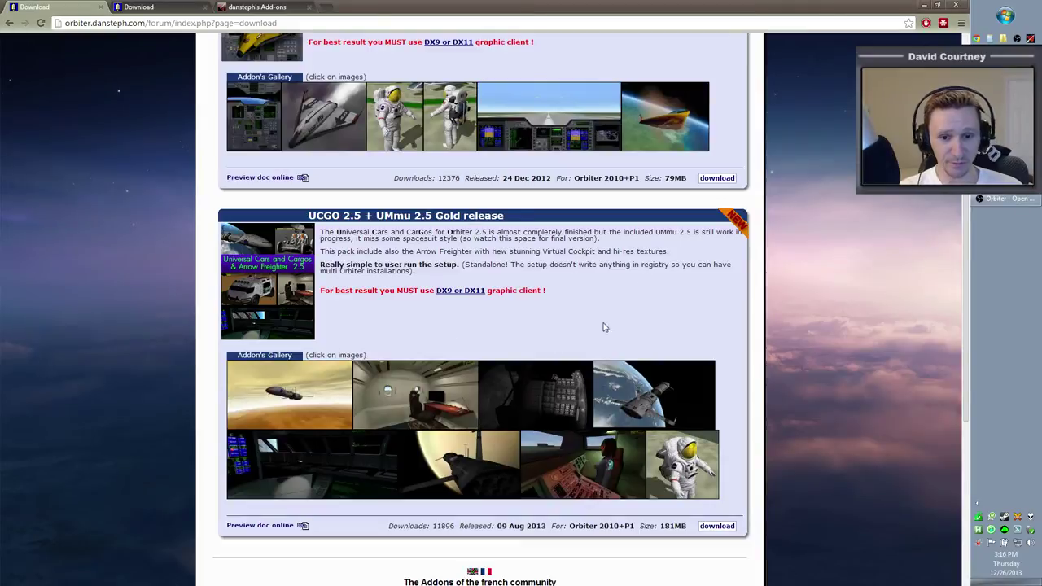
{"action": "scroll", "coordinate": [781, 301], "scroll_direction": "up", "scroll_amount": 1}
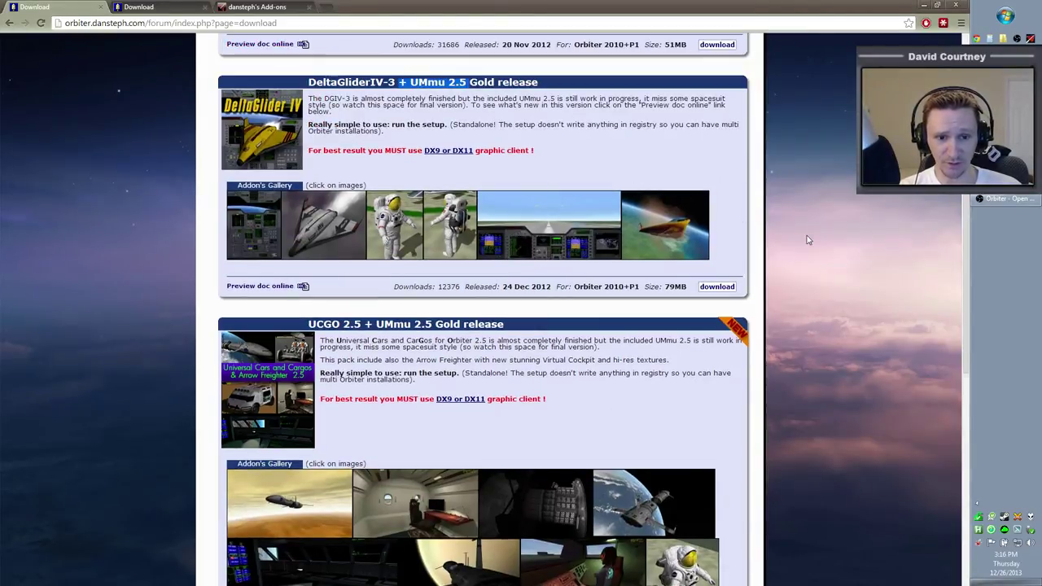
{"action": "scroll", "coordinate": [802, 244], "scroll_direction": "down", "scroll_amount": 1}
{"action": "left_click_drag", "start_coordinate": [348, 217], "coordinate": [443, 232]}
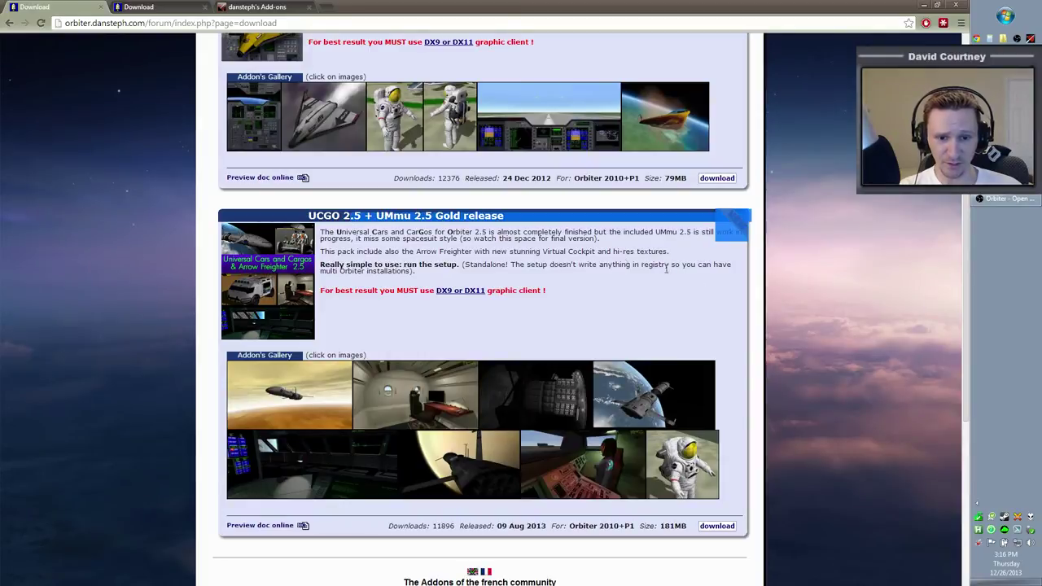
{"action": "scroll", "coordinate": [847, 319], "scroll_direction": "up", "scroll_amount": 1}
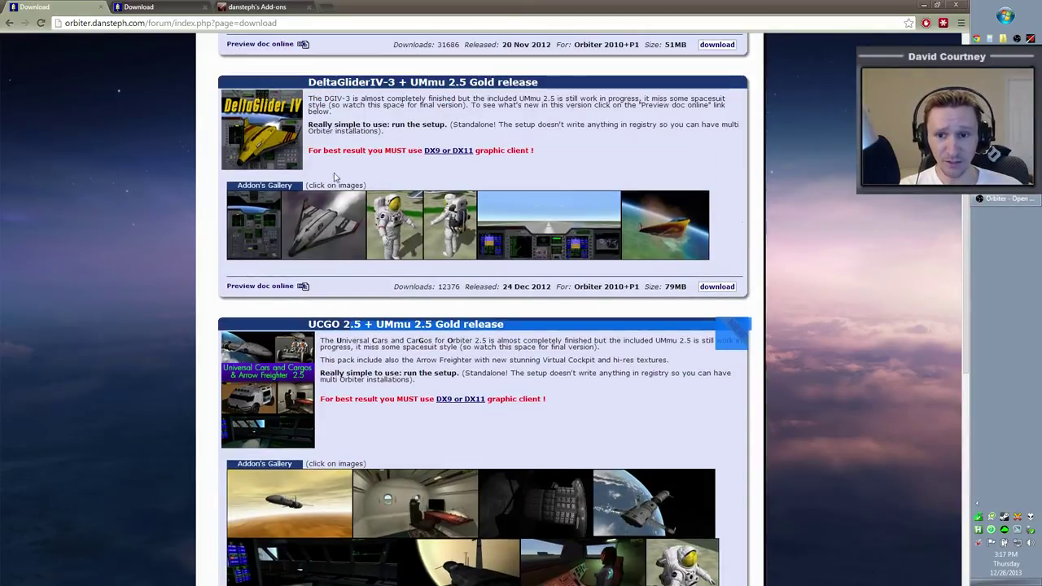
{"action": "key", "text": "alt+Left"}
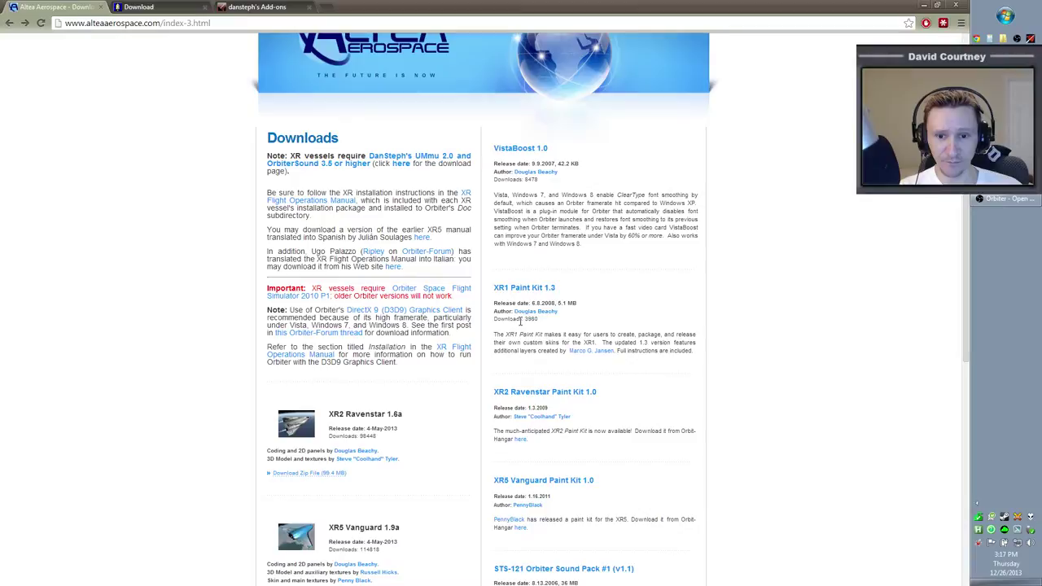
{"action": "scroll", "coordinate": [167, 265], "scroll_direction": "down", "scroll_amount": 1}
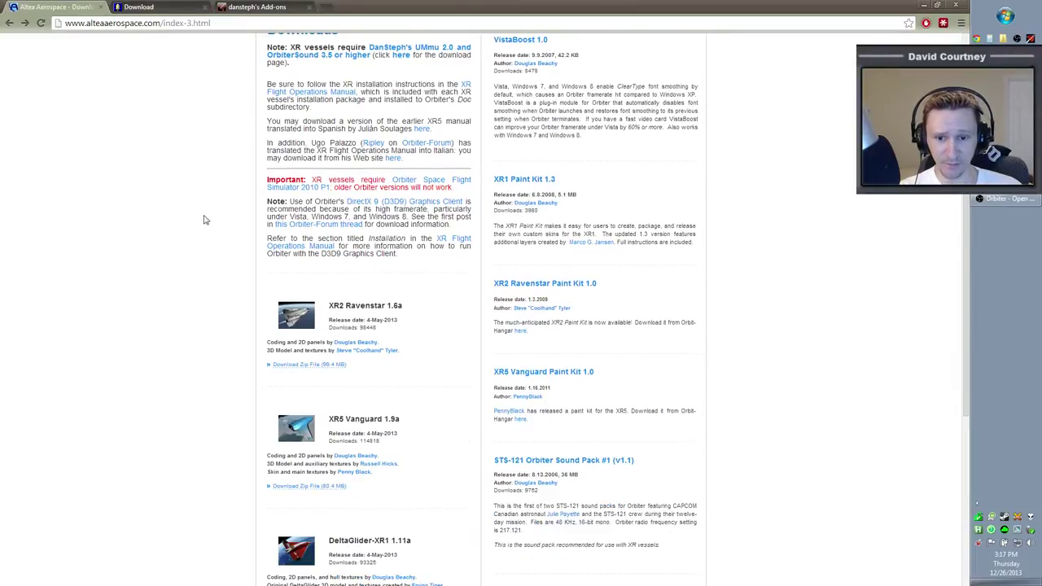
{"action": "scroll", "coordinate": [187, 226], "scroll_direction": "up", "scroll_amount": 1}
{"action": "scroll", "coordinate": [187, 225], "scroll_direction": "down", "scroll_amount": 2}
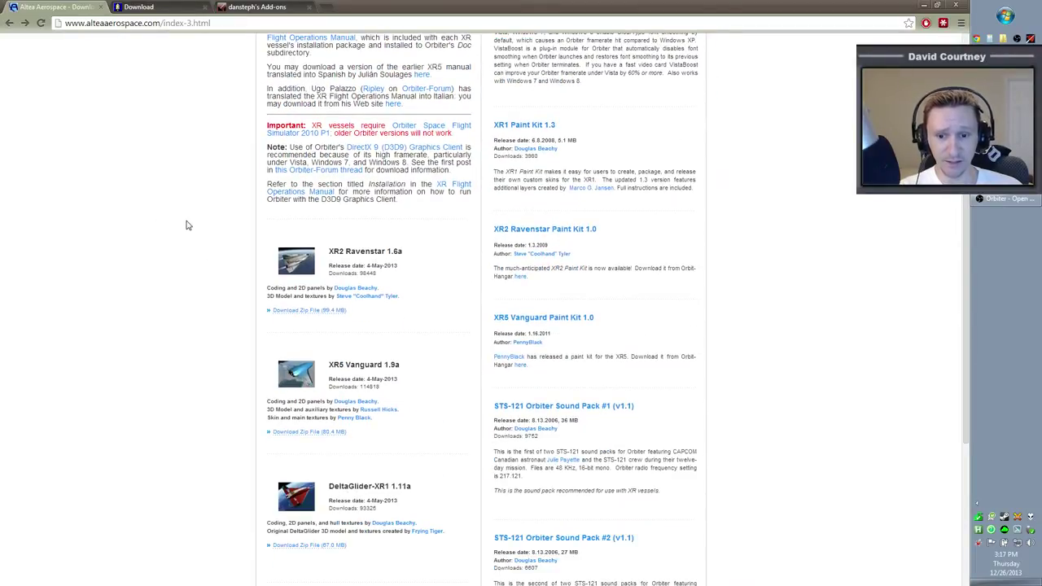
{"action": "scroll", "coordinate": [190, 188], "scroll_direction": "down", "scroll_amount": 1}
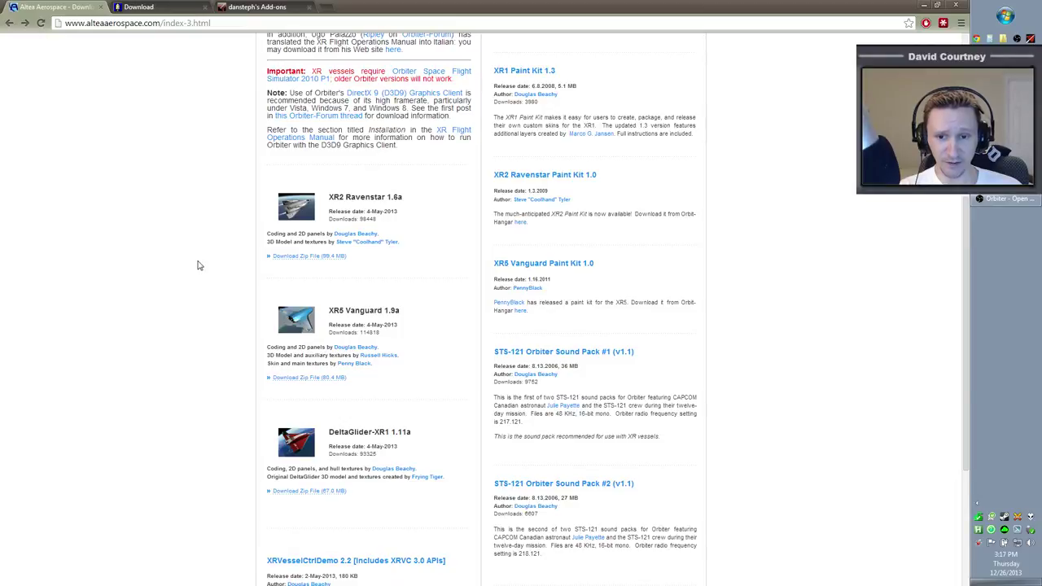
{"action": "scroll", "coordinate": [198, 266], "scroll_direction": "down", "scroll_amount": 1}
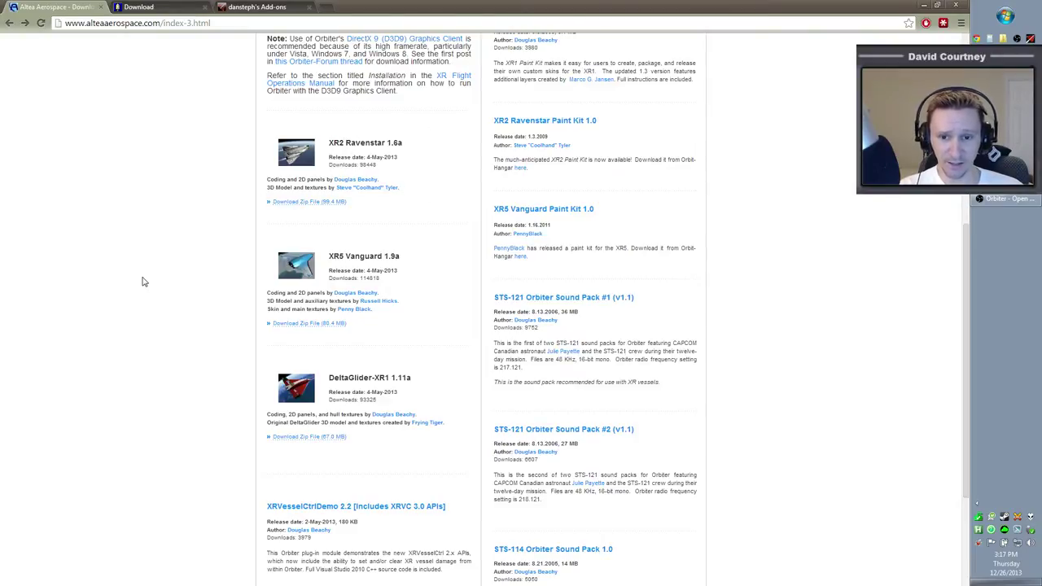
{"action": "scroll", "coordinate": [155, 273], "scroll_direction": "down", "scroll_amount": 1}
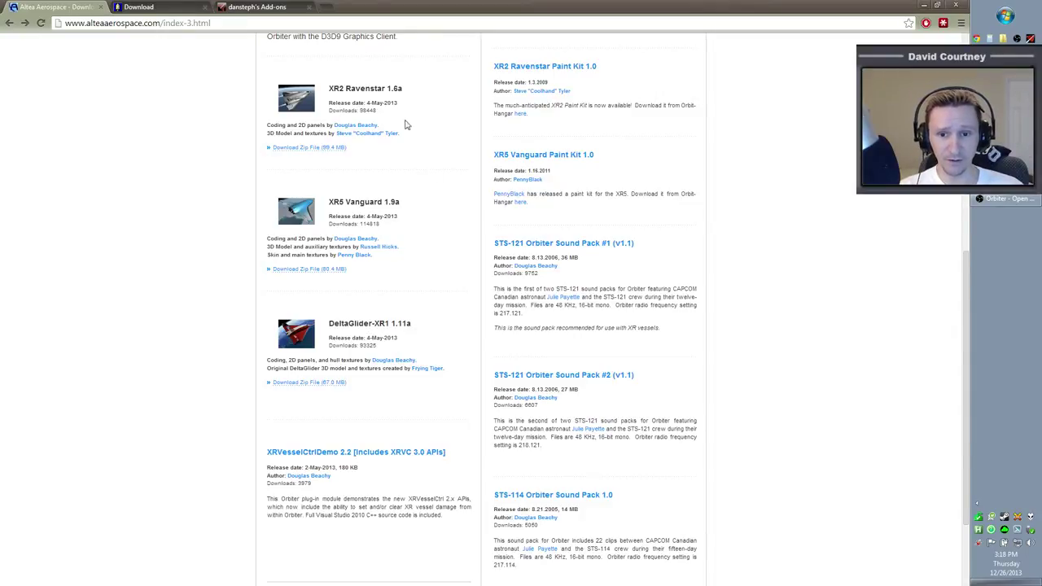
{"action": "scroll", "coordinate": [188, 252], "scroll_direction": "up", "scroll_amount": 1}
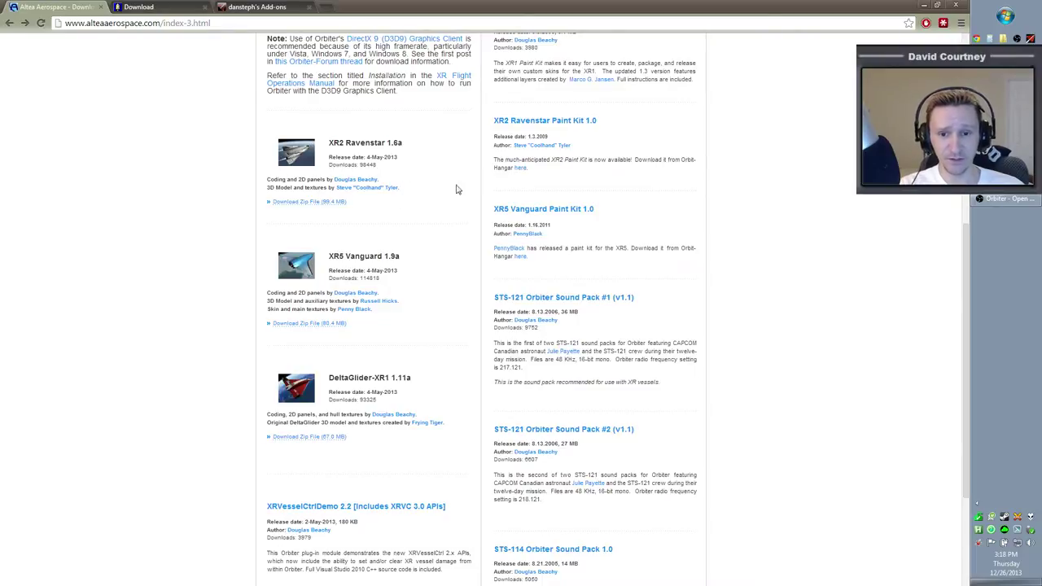
Minimize Chrome and briefly select the OrbiterSound40_20121120_setup.exe installer on the desktop
{"action": "left_click", "coordinate": [923, 7]}
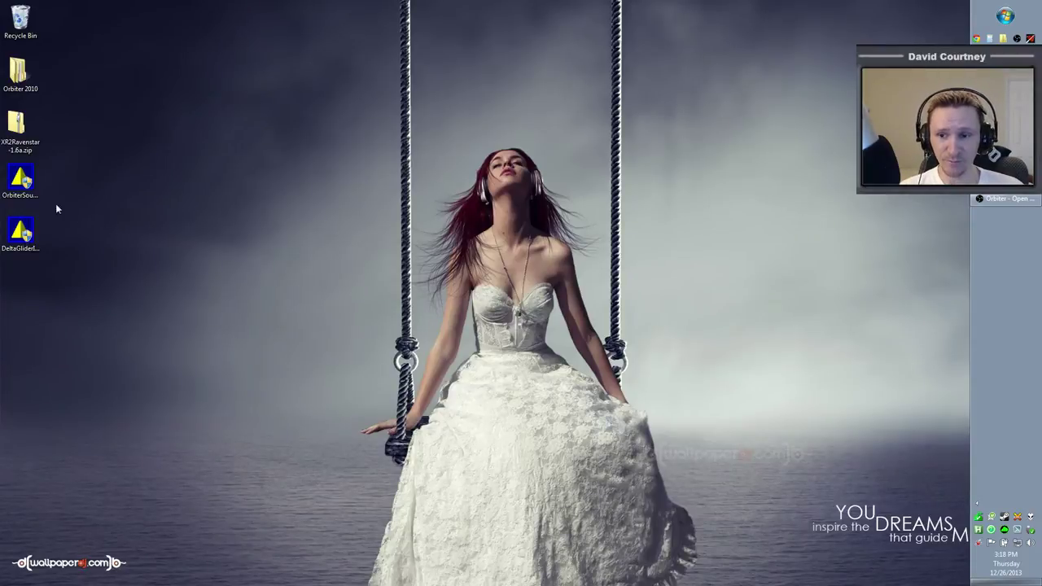
{"action": "left_click", "coordinate": [24, 181]}
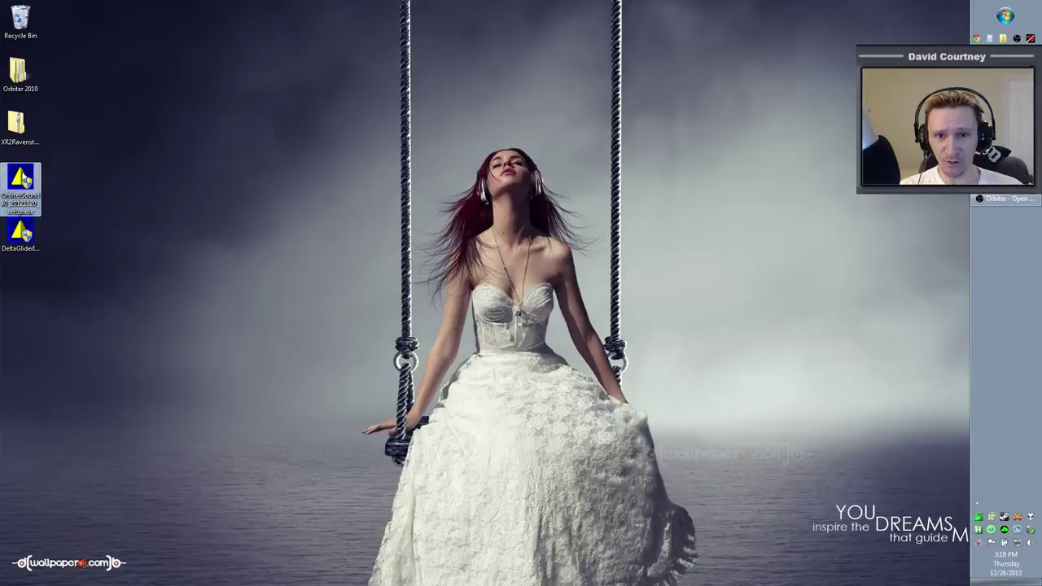
{"action": "left_click", "coordinate": [90, 194]}
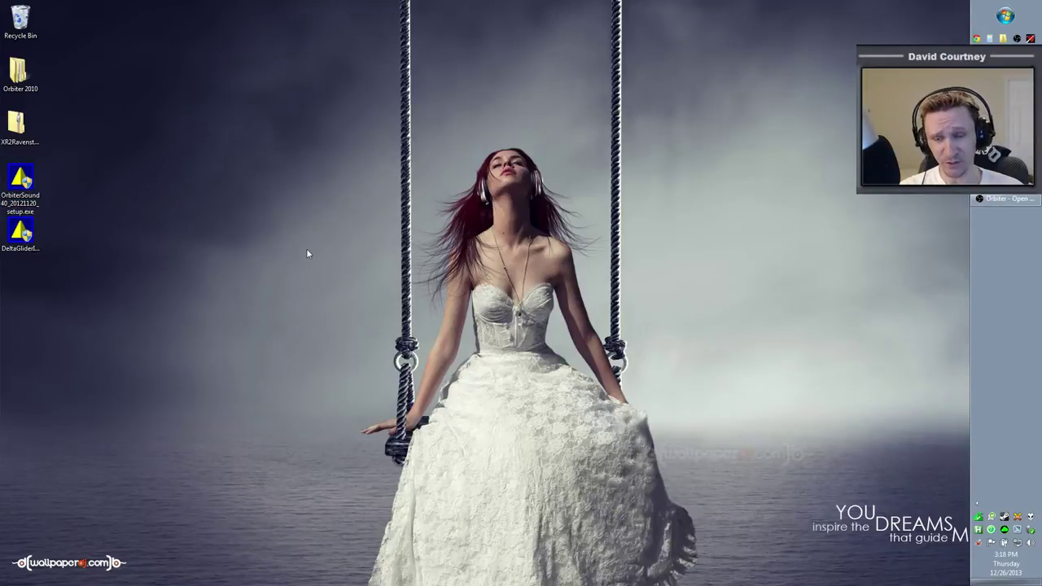
{"action": "left_click", "coordinate": [23, 228]}
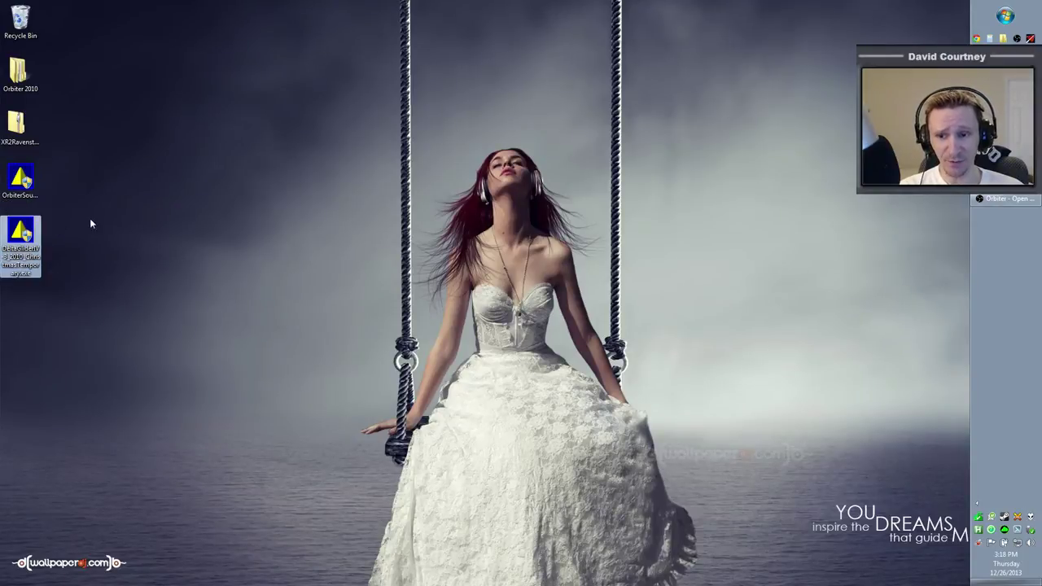
{"action": "left_click", "coordinate": [36, 172]}
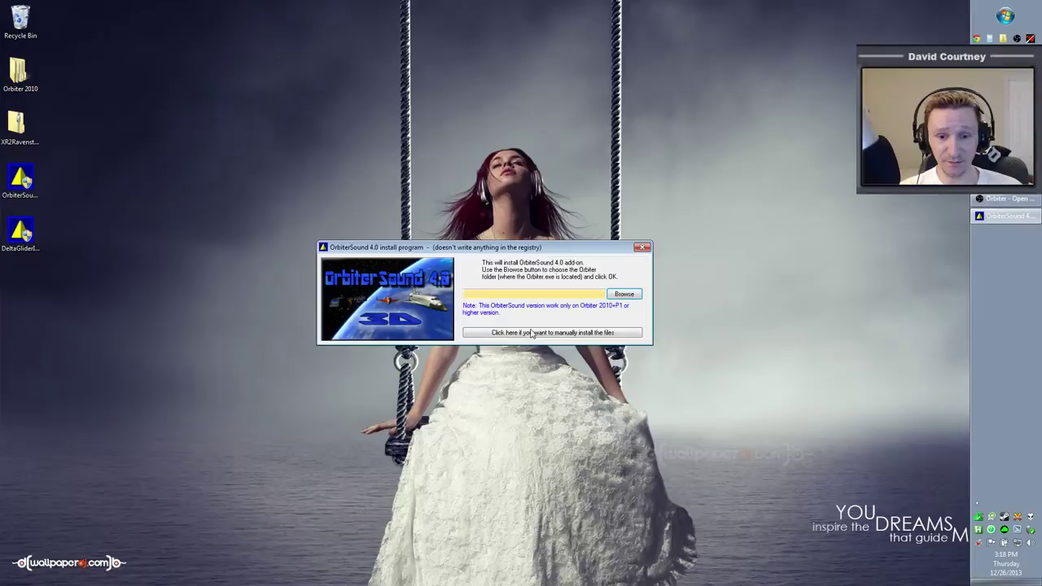
{"action": "left_click_drag", "start_coordinate": [478, 248], "coordinate": [417, 180]}
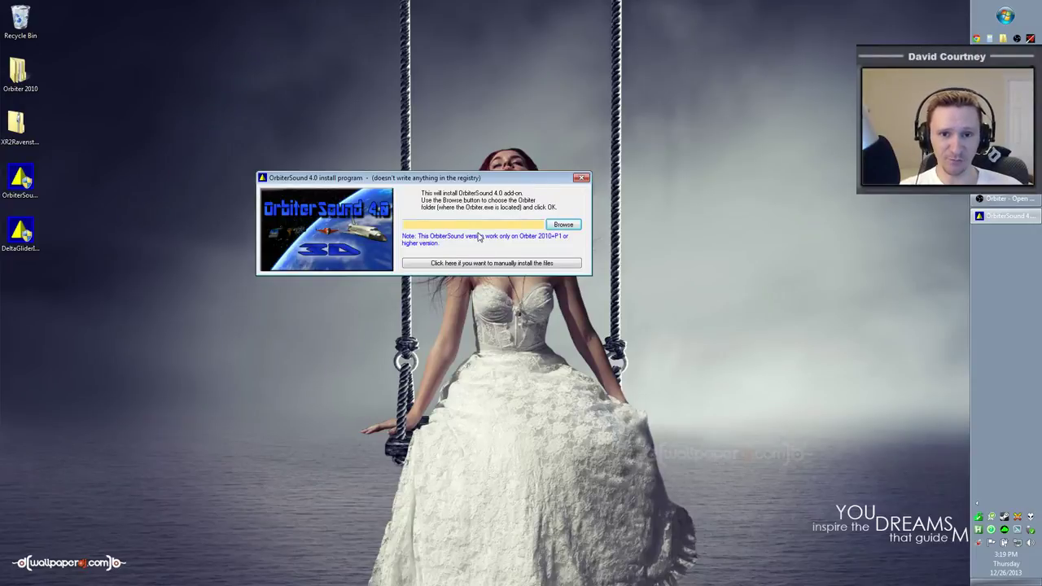
{"action": "left_click", "coordinate": [24, 81]}
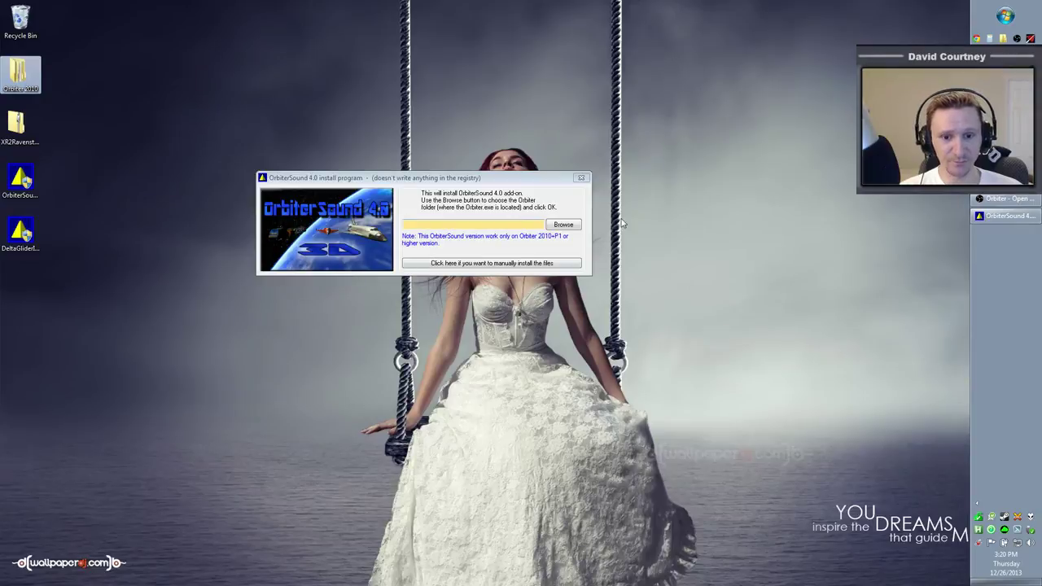
{"action": "left_click", "coordinate": [580, 178]}
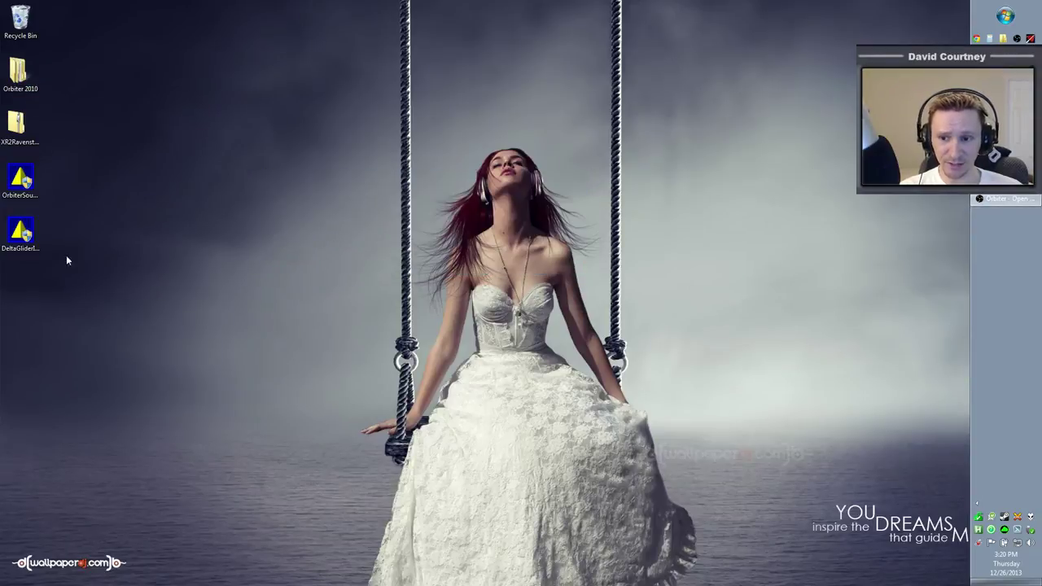
Select the DeltaGlider setup file, then the XR2Ravenstar zip archive on the desktop
{"action": "left_click", "coordinate": [21, 234]}
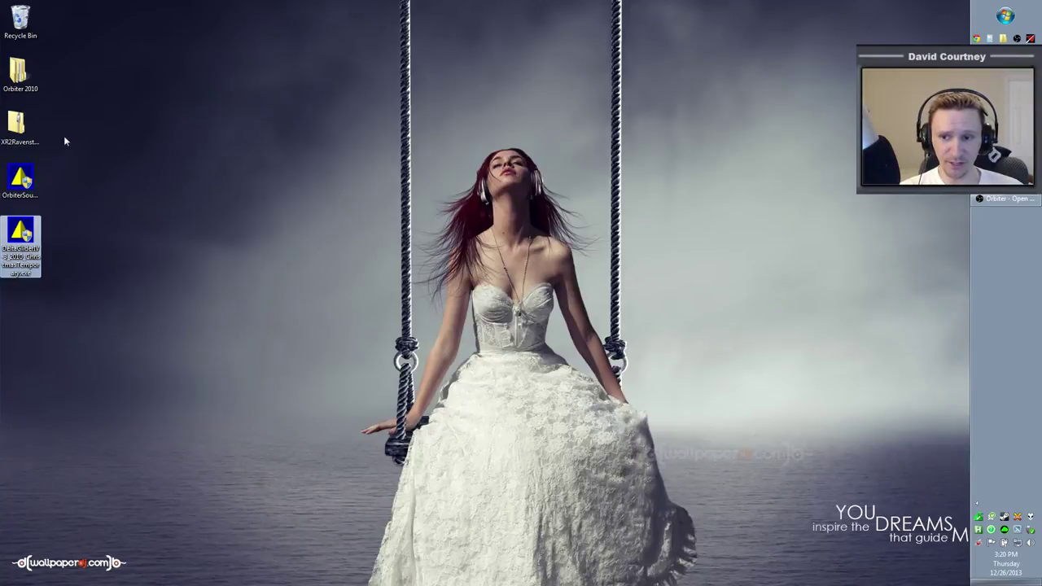
{"action": "left_click", "coordinate": [29, 141]}
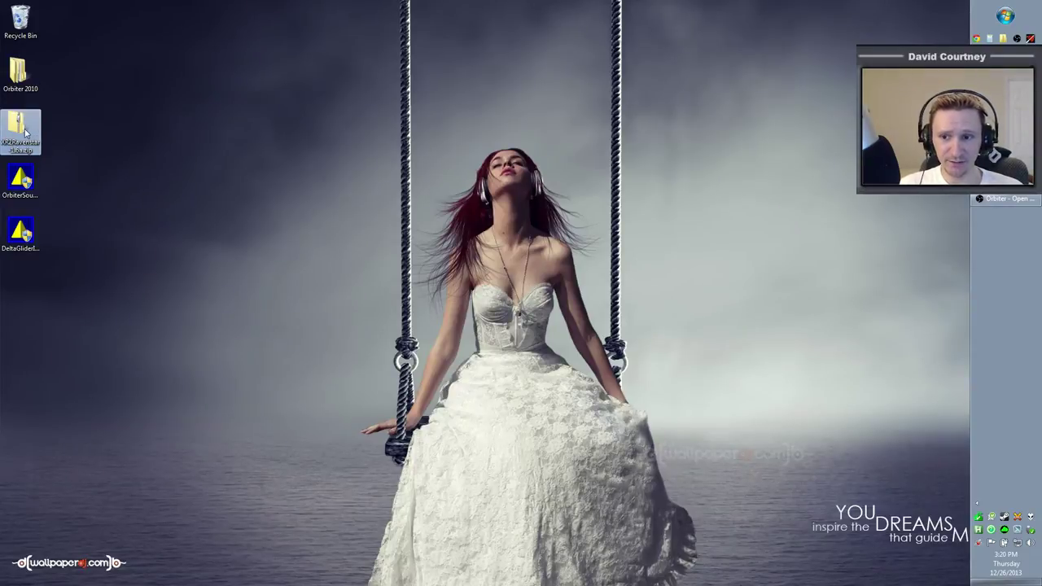
Open XR2Ravenstar-1.6a.zip, select its eight folders, then pick the Doc folder
{"action": "double_click", "coordinate": [26, 131]}
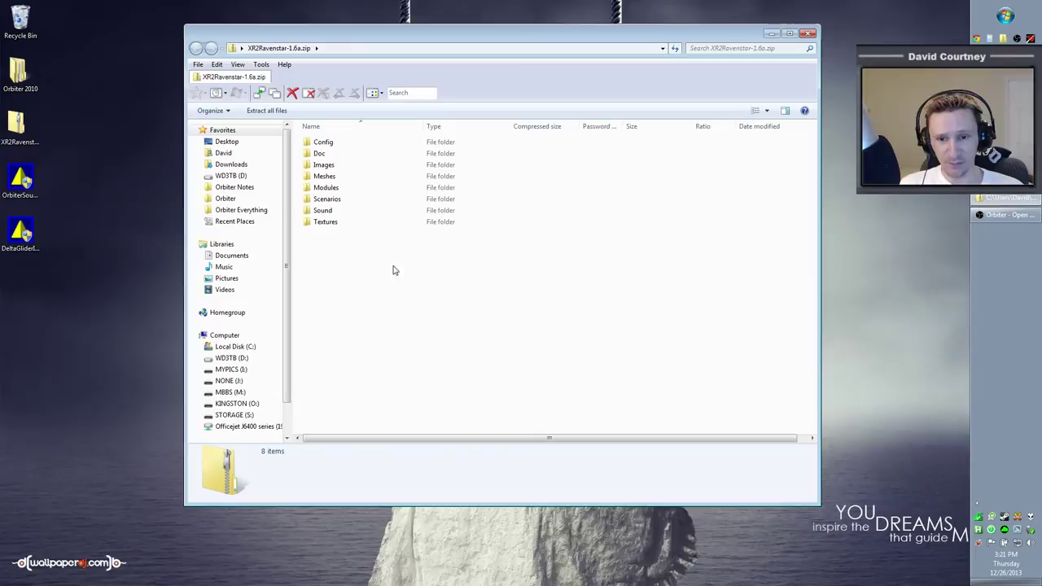
{"action": "left_click_drag", "start_coordinate": [439, 295], "coordinate": [311, 135]}
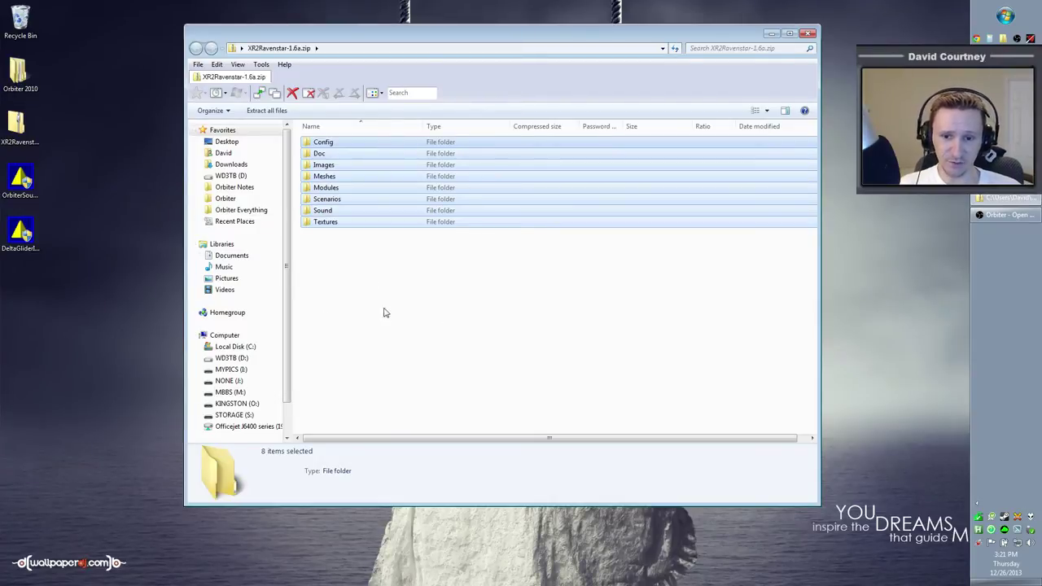
{"action": "left_click", "coordinate": [363, 289]}
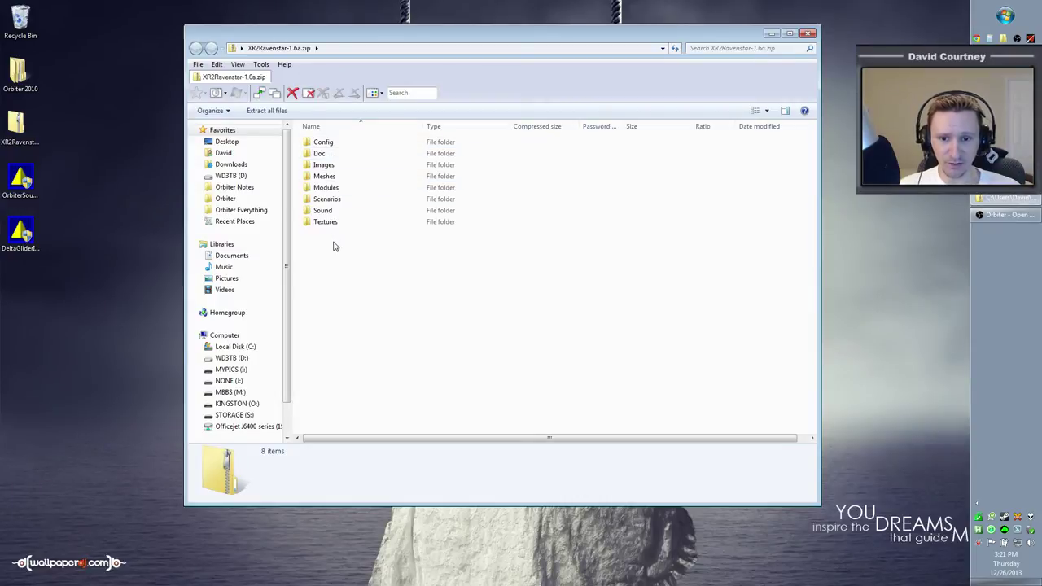
{"action": "left_click", "coordinate": [345, 154]}
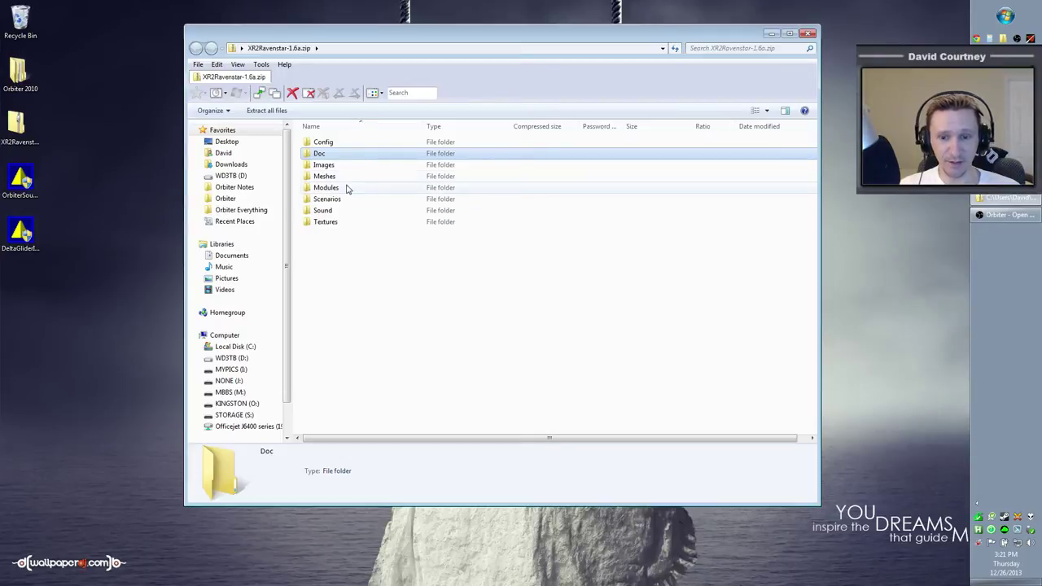
Check XR Flight Operations Manual.pdf inside the Doc folder, returning to the archive's top level
{"action": "double_click", "coordinate": [329, 153]}
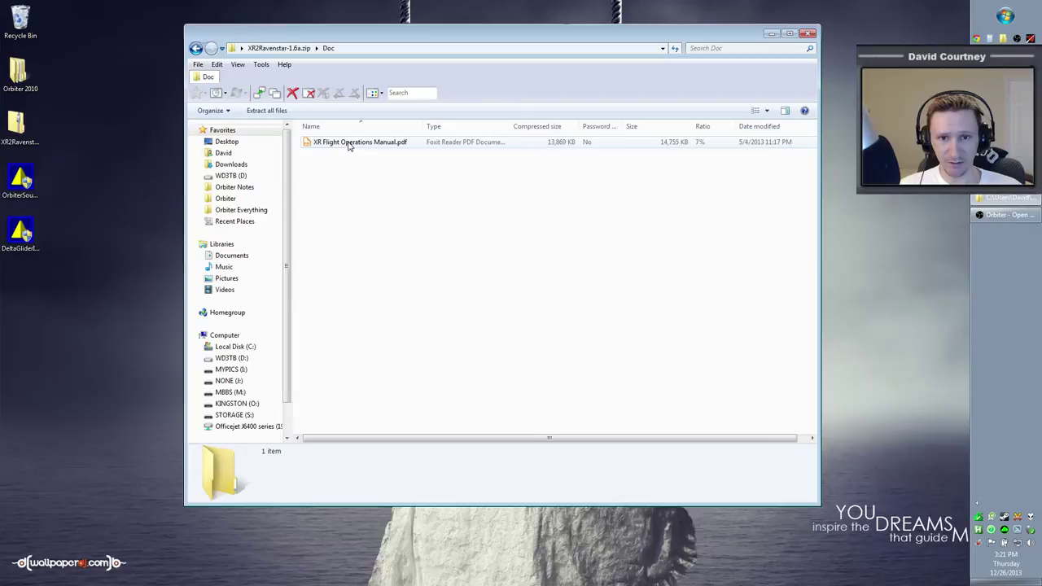
{"action": "left_click", "coordinate": [366, 148]}
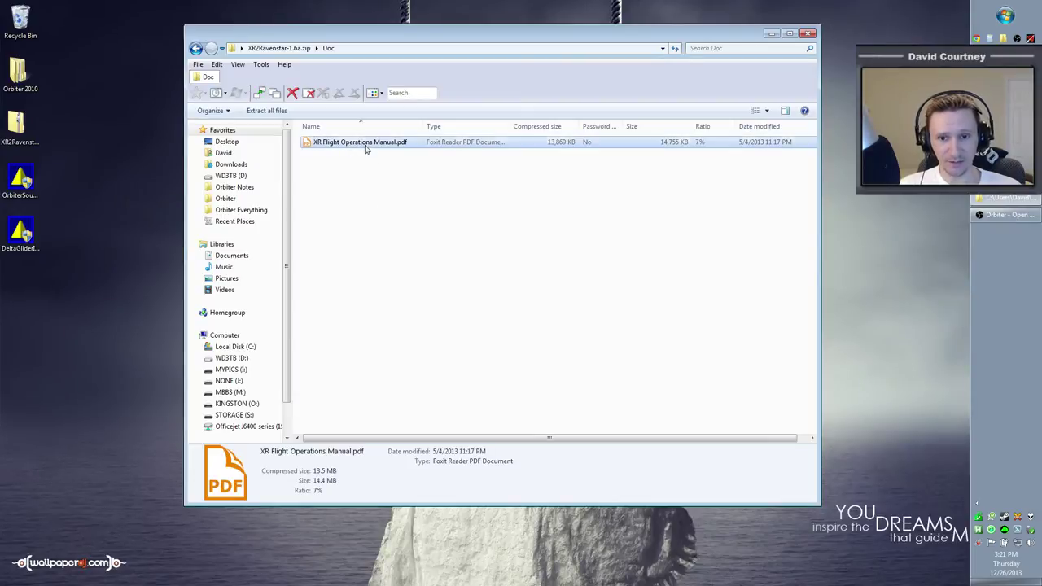
{"action": "left_click", "coordinate": [402, 236]}
{"action": "key", "text": "BackSpace"}
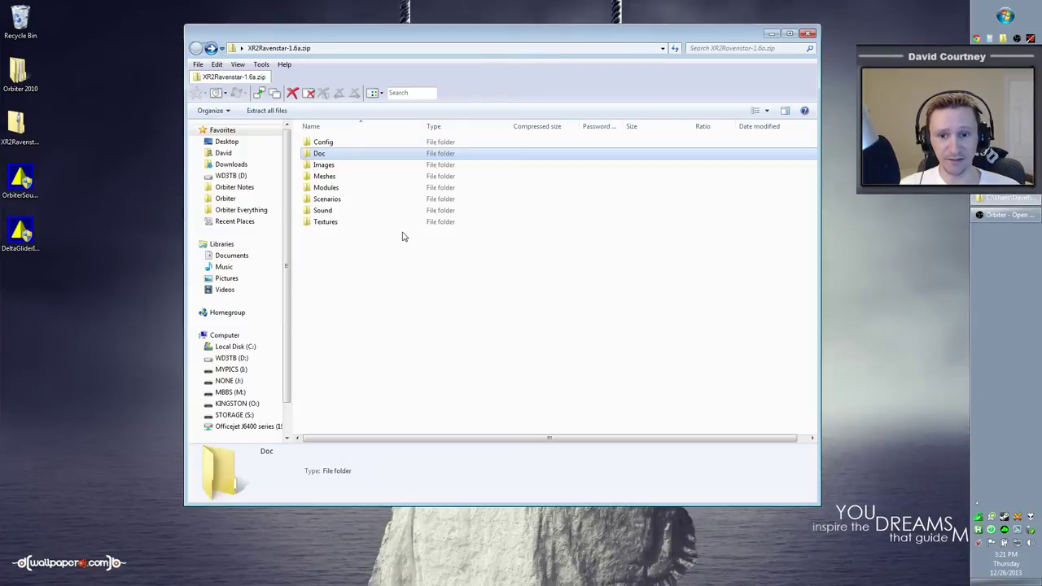
{"action": "double_click", "coordinate": [343, 156]}
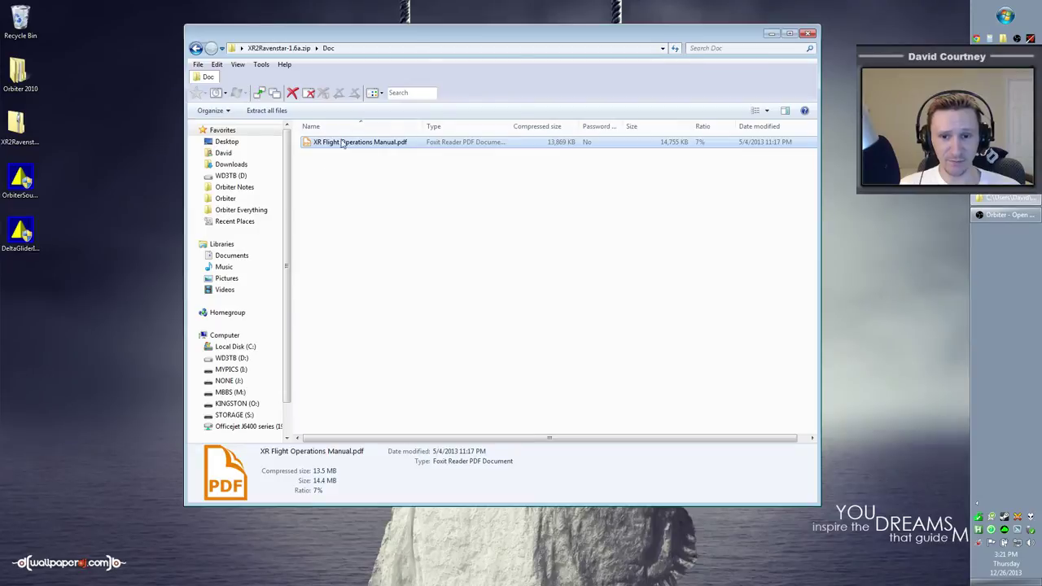
{"action": "left_click", "coordinate": [403, 306]}
{"action": "key", "text": "BackSpace"}
Select all eight archive folders, then close the XR2Ravenstar archive window
{"action": "left_click_drag", "start_coordinate": [358, 276], "coordinate": [309, 132]}
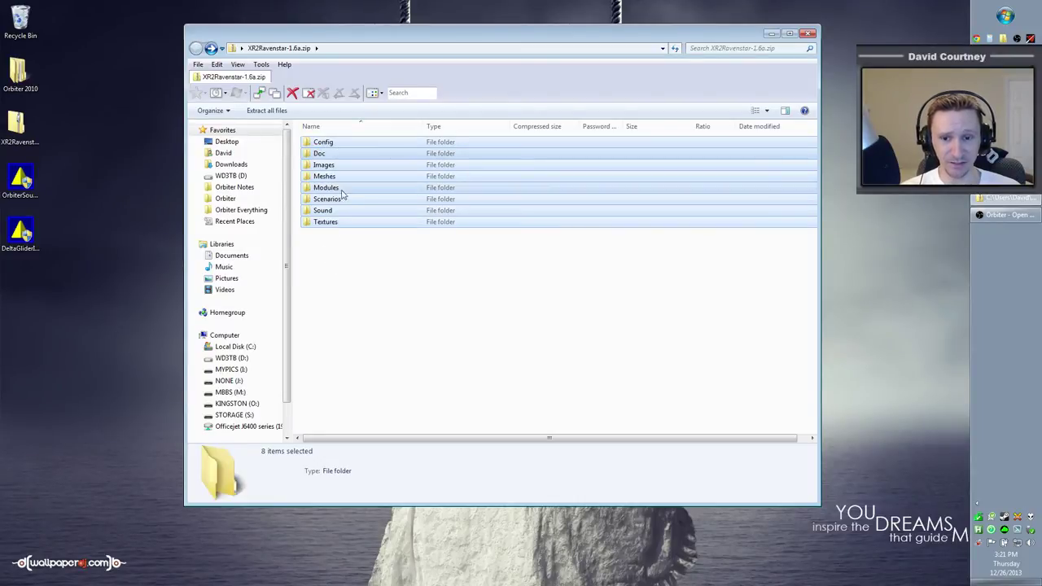
{"action": "left_click", "coordinate": [350, 305]}
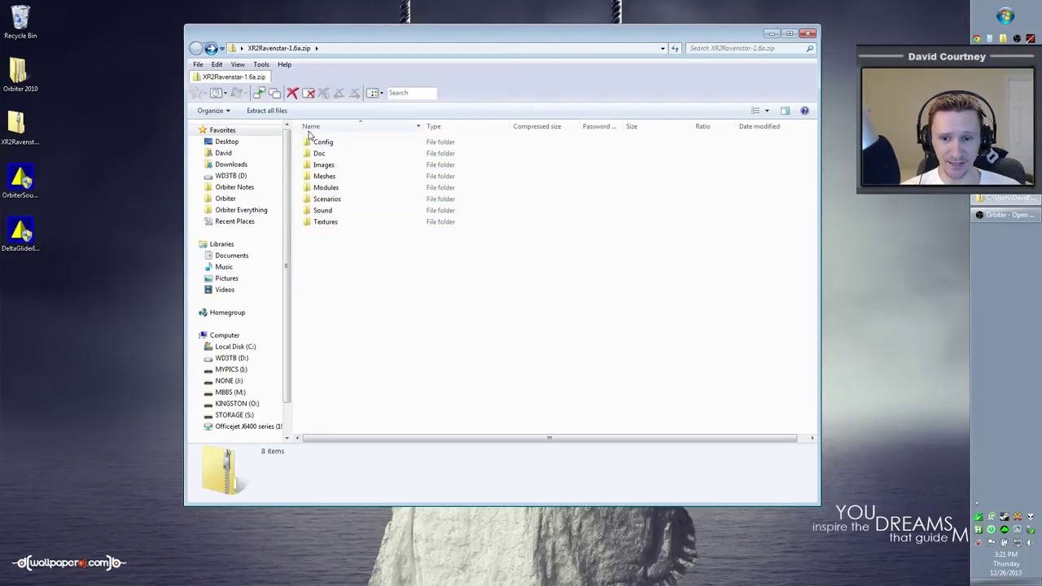
{"action": "left_click_drag", "start_coordinate": [376, 286], "coordinate": [318, 135]}
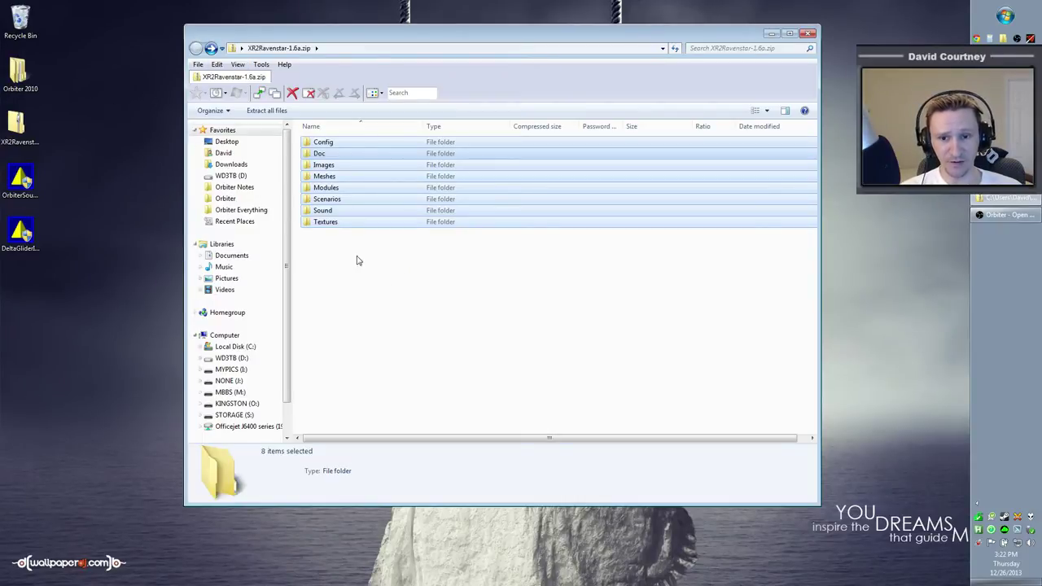
{"action": "left_click", "coordinate": [407, 285]}
{"action": "left_click_drag", "start_coordinate": [460, 298], "coordinate": [342, 136]}
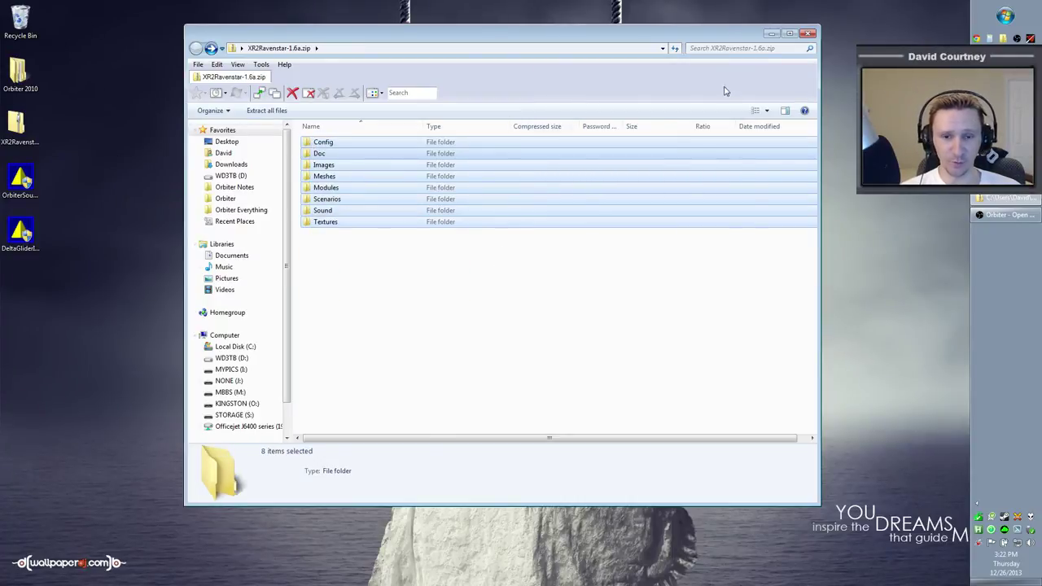
{"action": "left_click", "coordinate": [809, 34]}
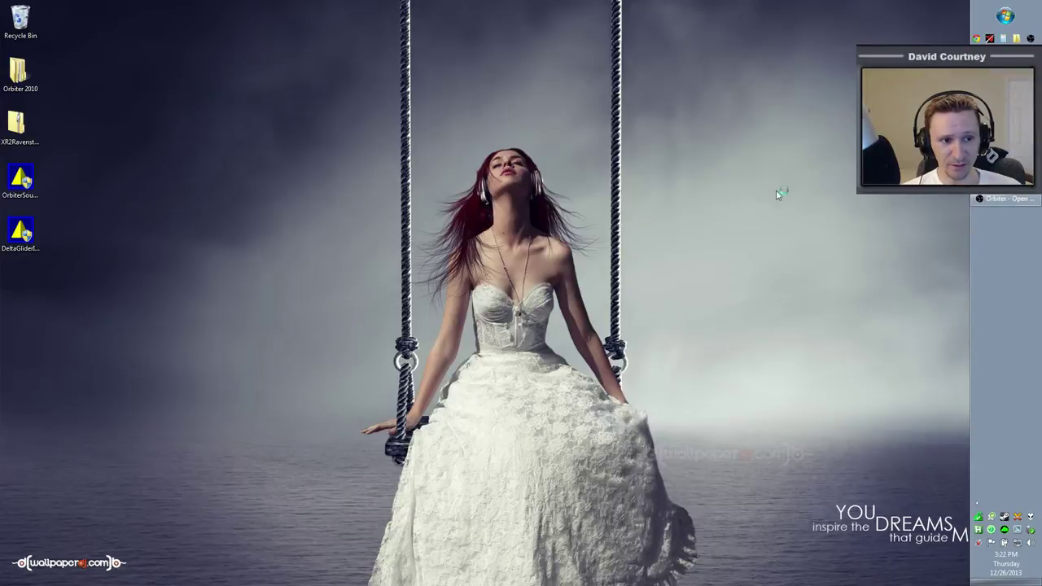
Tick OrbiterSound under the Launchpad's Modules list, then go back to Scenarios
{"action": "left_click_drag", "start_coordinate": [737, 149], "coordinate": [510, 68]}
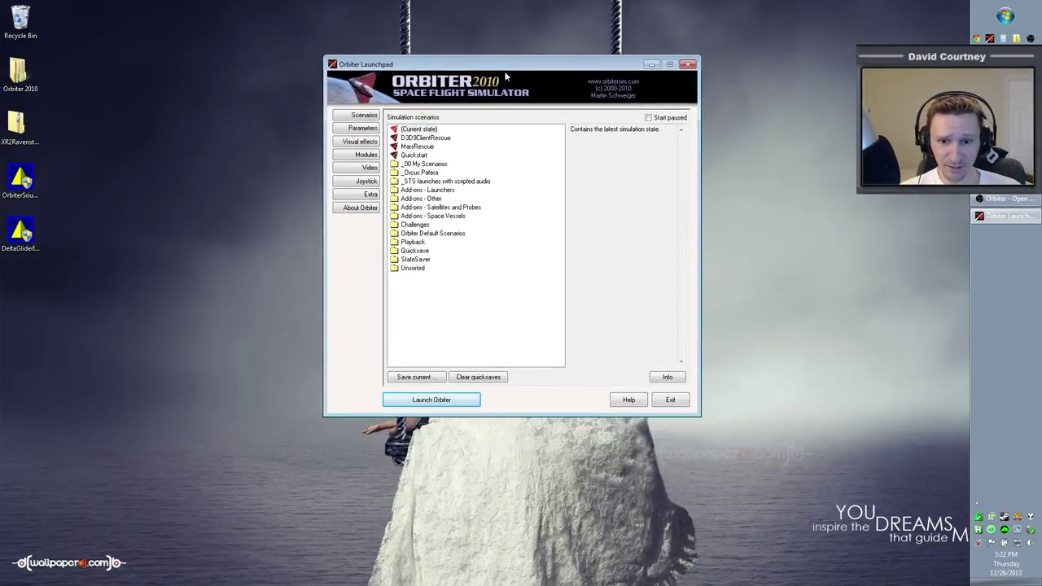
{"action": "left_click", "coordinate": [363, 156]}
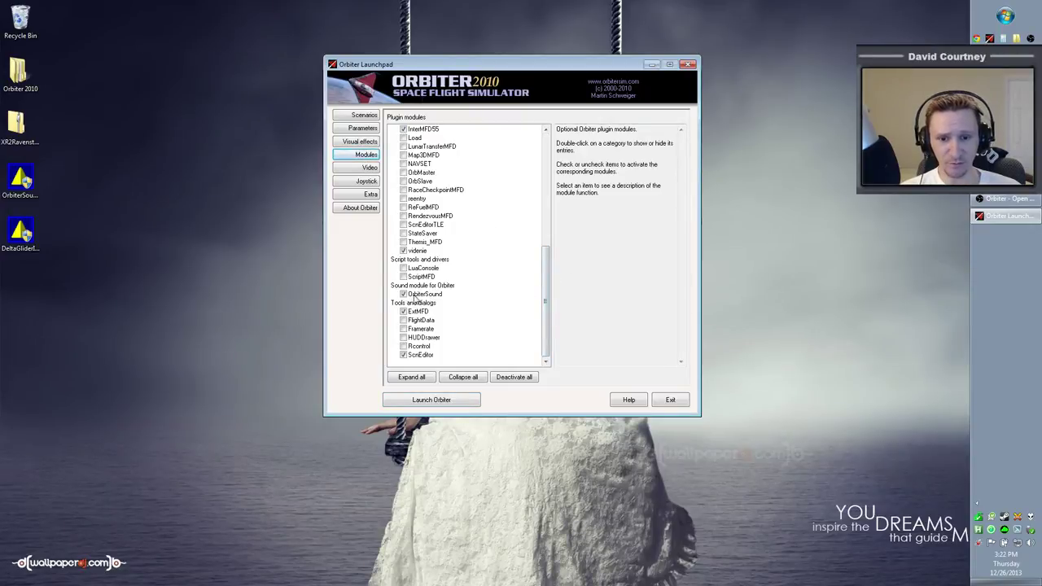
{"action": "left_click", "coordinate": [403, 294]}
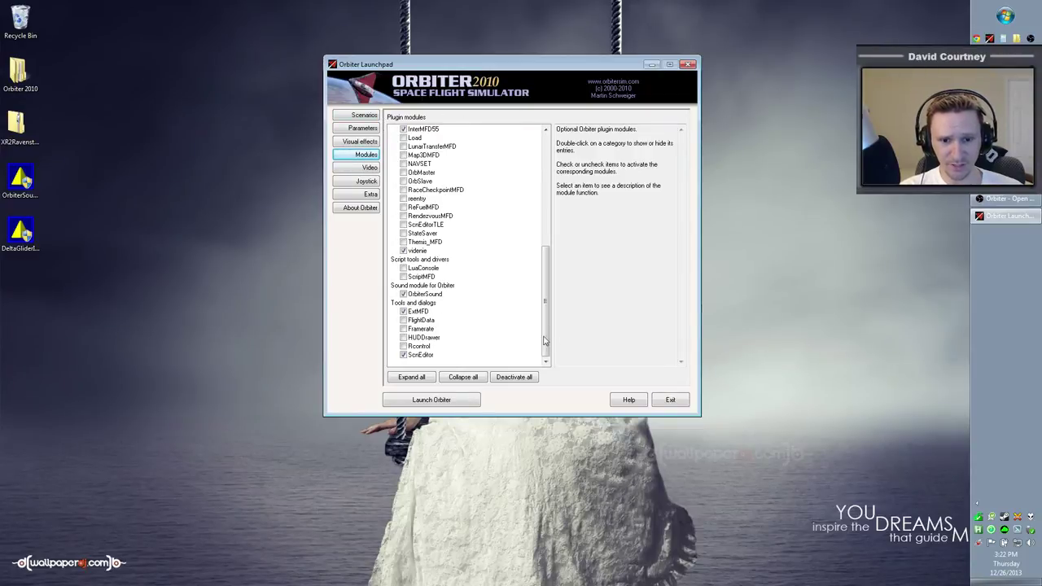
{"action": "left_click", "coordinate": [404, 294]}
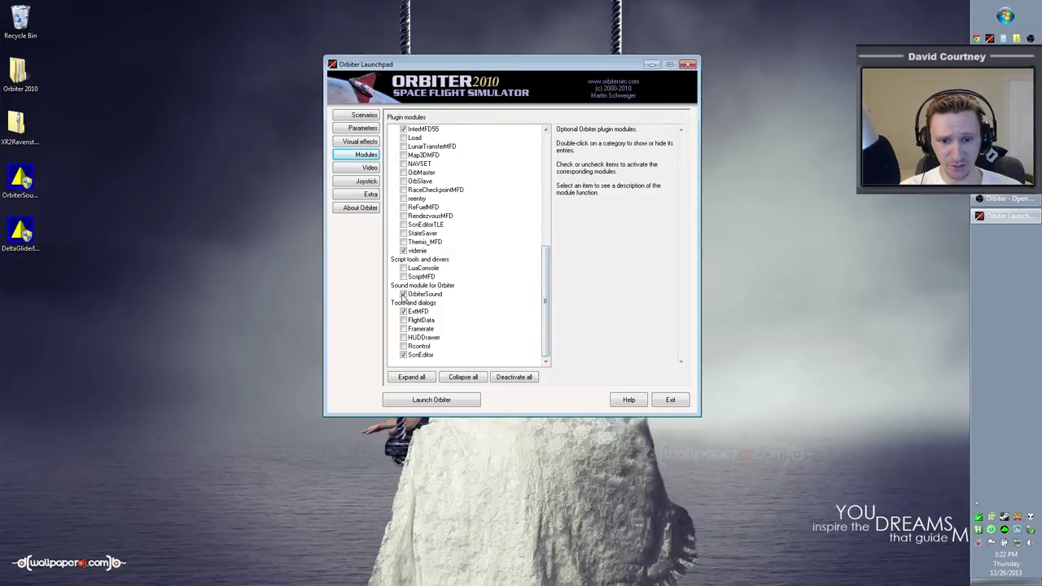
{"action": "left_click_drag", "start_coordinate": [546, 318], "coordinate": [537, 196]}
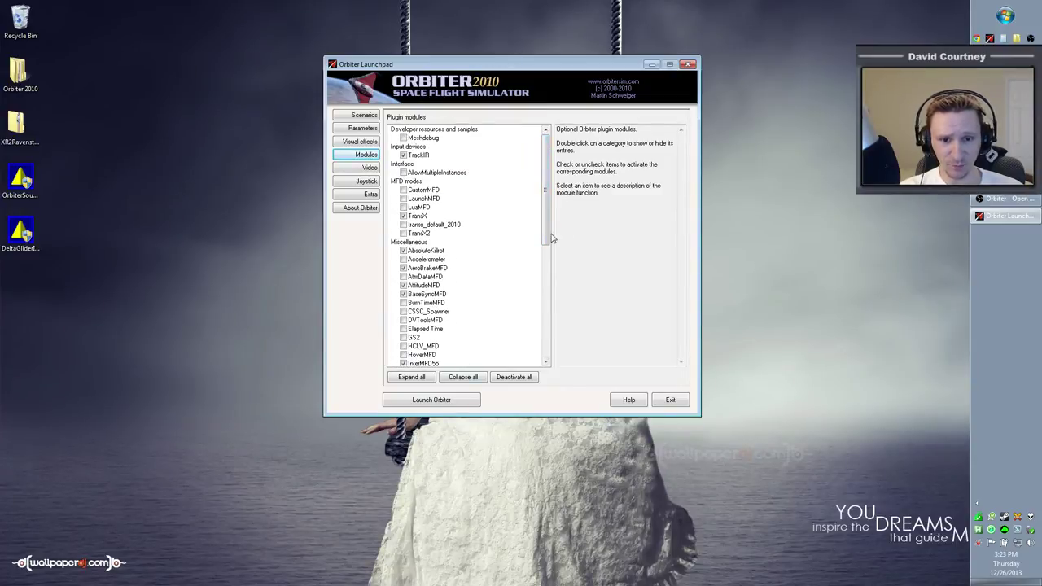
{"action": "left_click", "coordinate": [363, 115]}
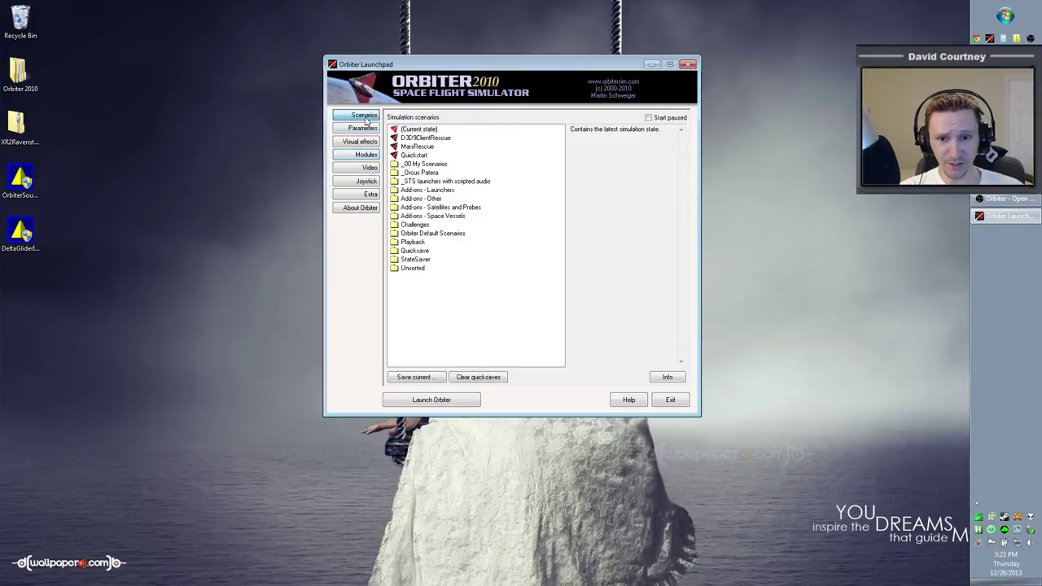
Launch the XR2 Ravenstar '6 - Docked at ISS' scenario from Add-ons - Space Vessels
{"action": "double_click", "coordinate": [392, 216]}
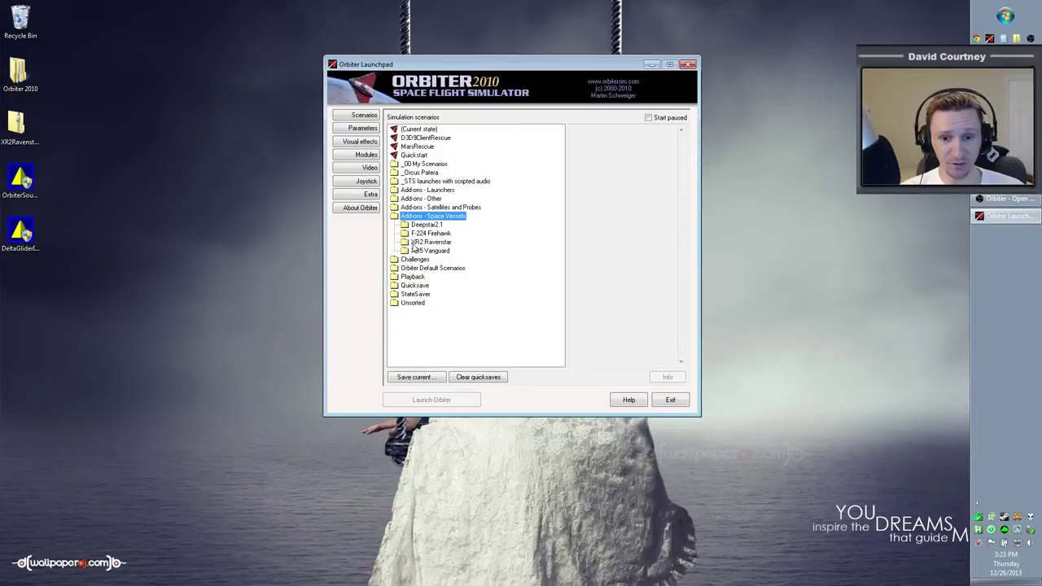
{"action": "double_click", "coordinate": [405, 242]}
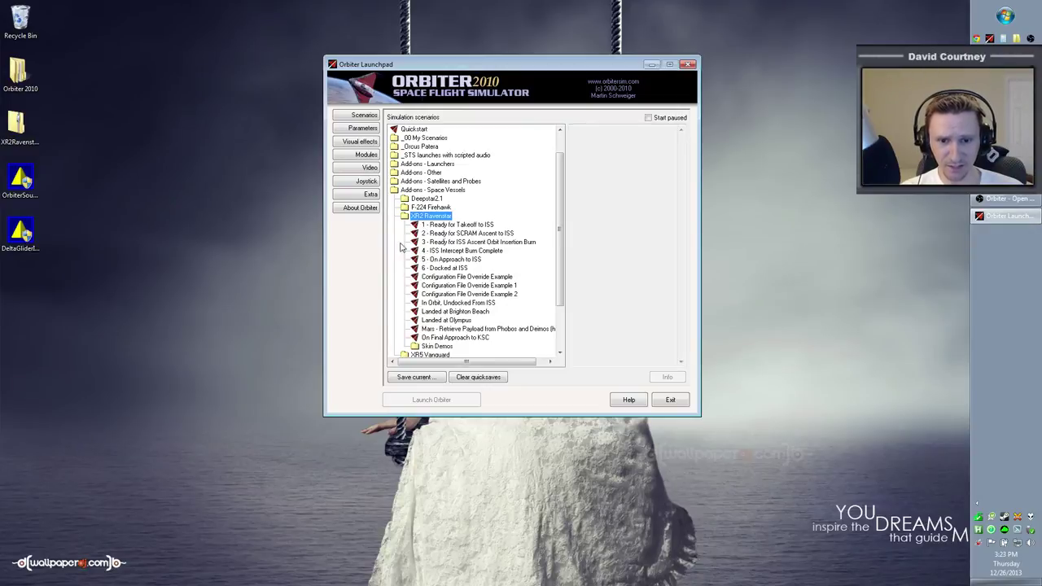
{"action": "left_click", "coordinate": [454, 268]}
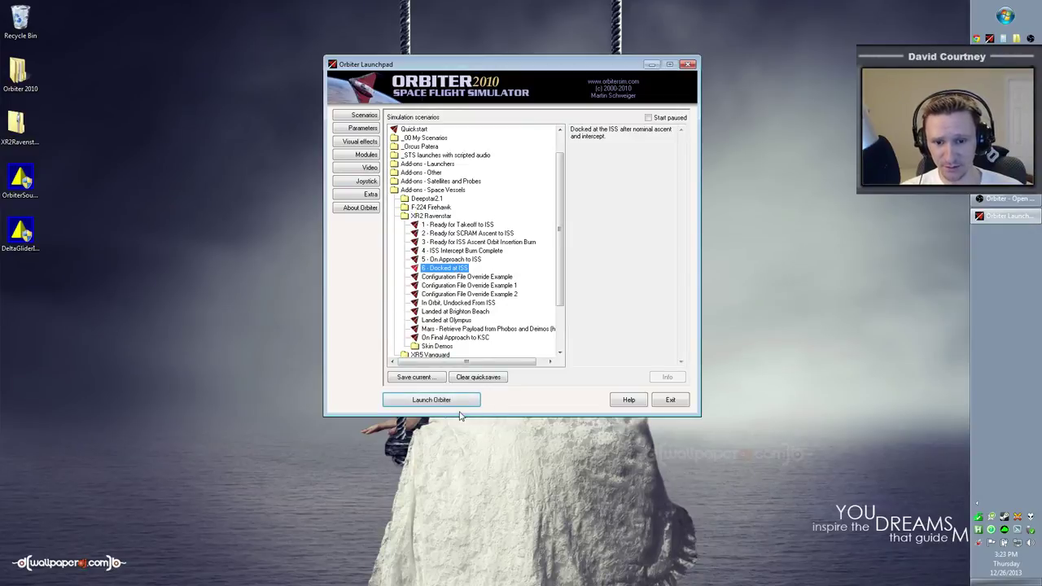
{"action": "left_click", "coordinate": [427, 403]}
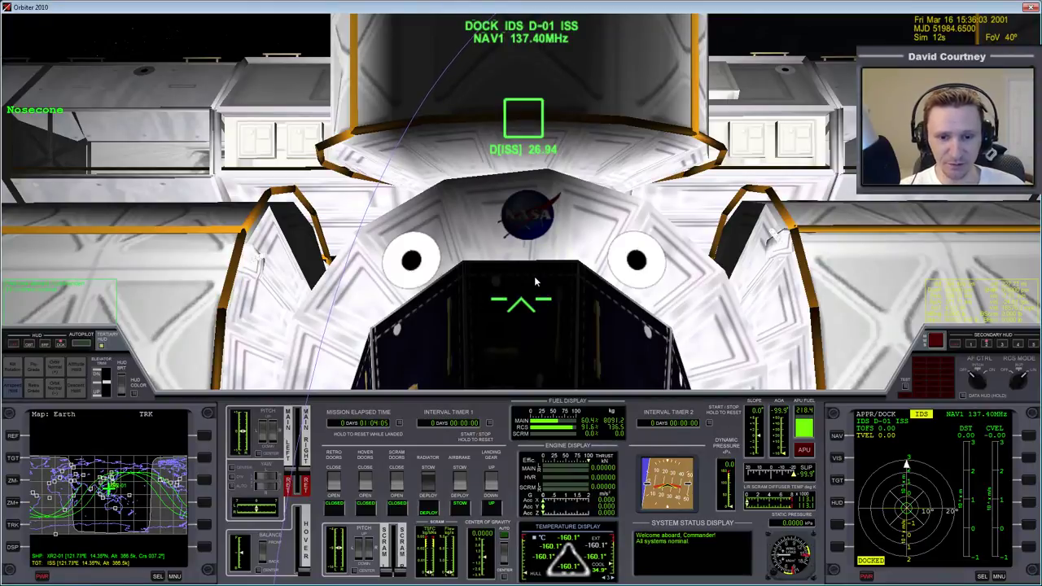
Once the cockpit loads, switch to an external view of the XR2 docked at the ISS
{"action": "key", "text": "F1"}
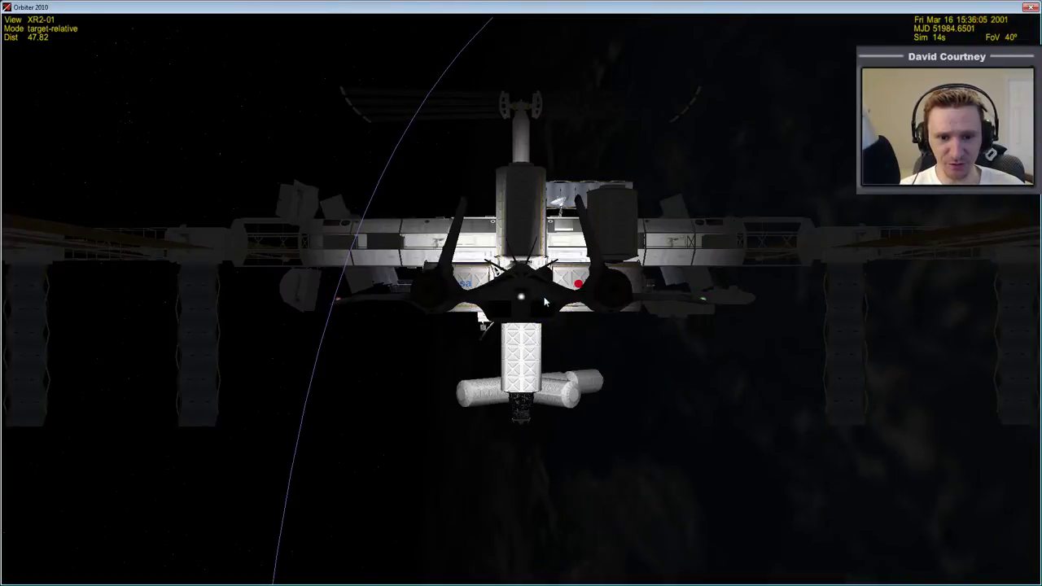
Orbit the outside camera around the XR2 docked at the station
{"action": "key", "text": "ctrl+Left"}
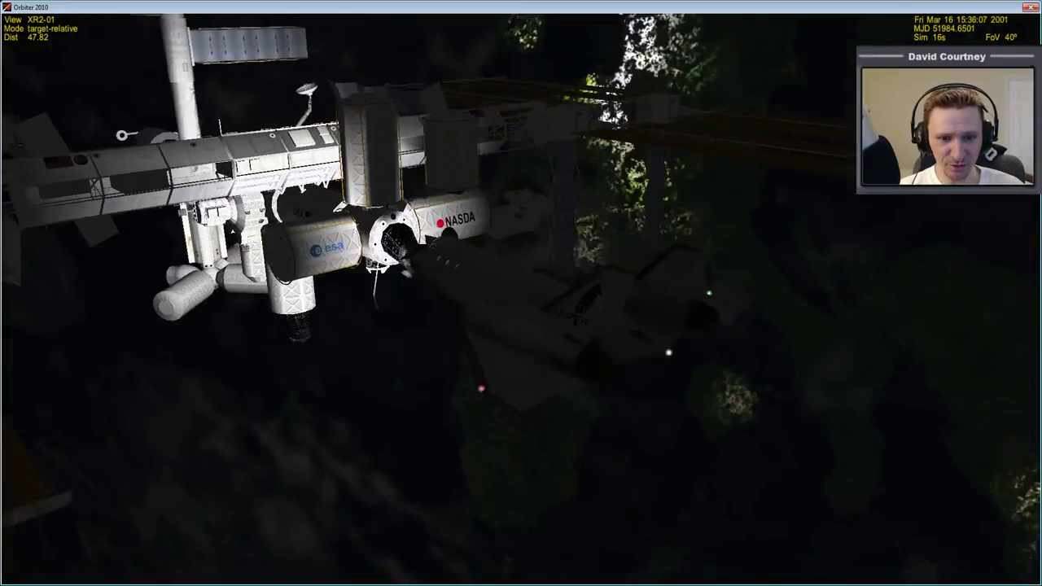
{"action": "key", "text": "ctrl+Up"}
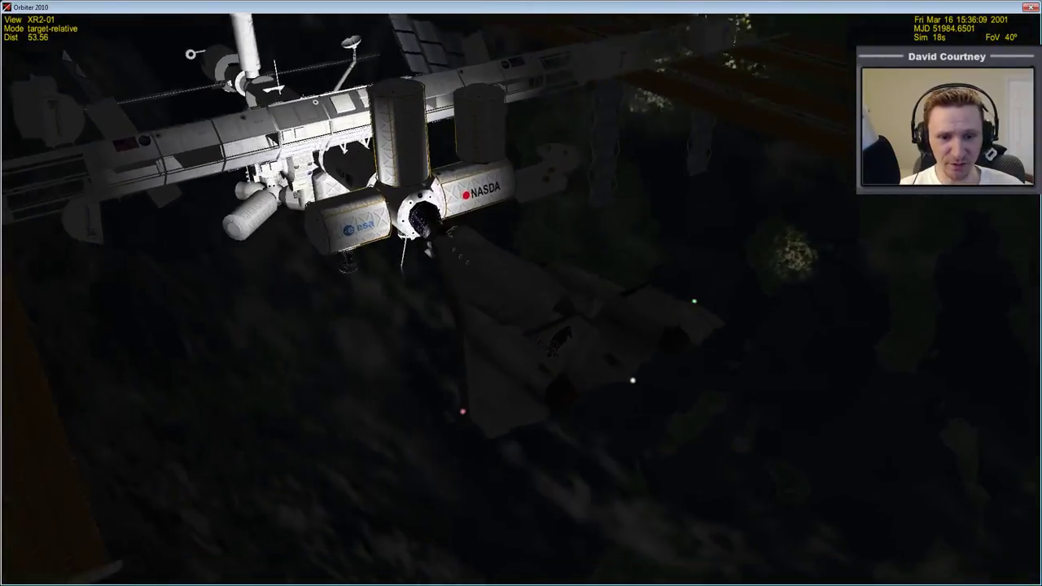
{"action": "key", "text": "ctrl+Left"}
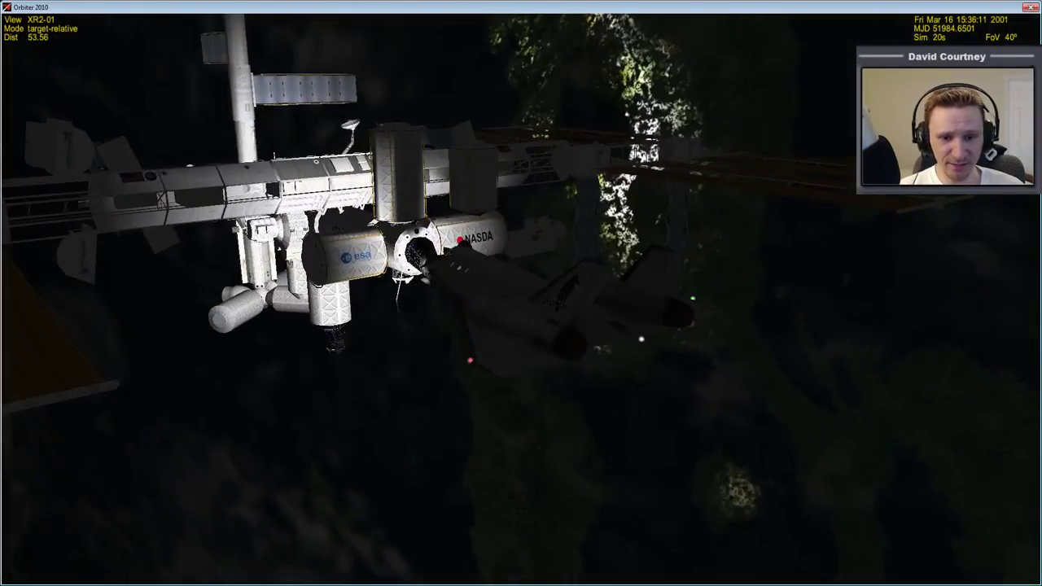
{"action": "key", "text": "ctrl+Down"}
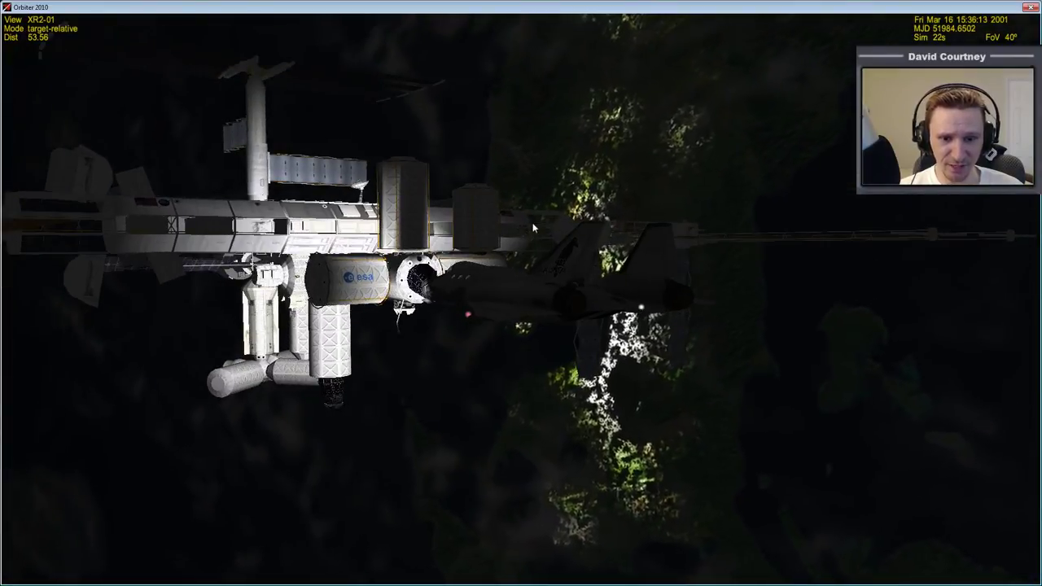
Cycle through virtual, glass and 2D cockpit views, power up the APU, and open the main menu
{"action": "key", "text": "F1"}
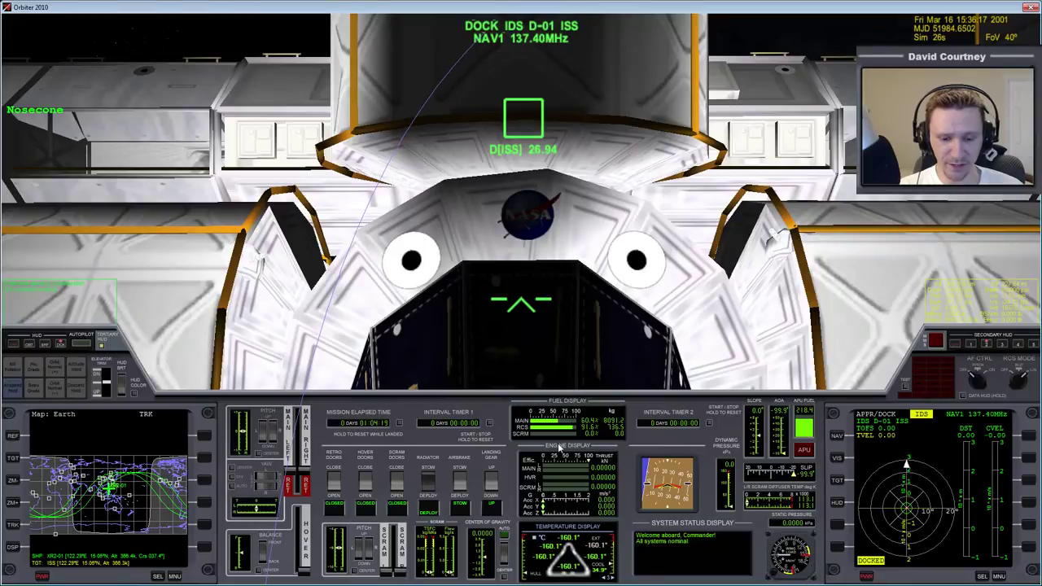
{"action": "key", "text": "F8"}
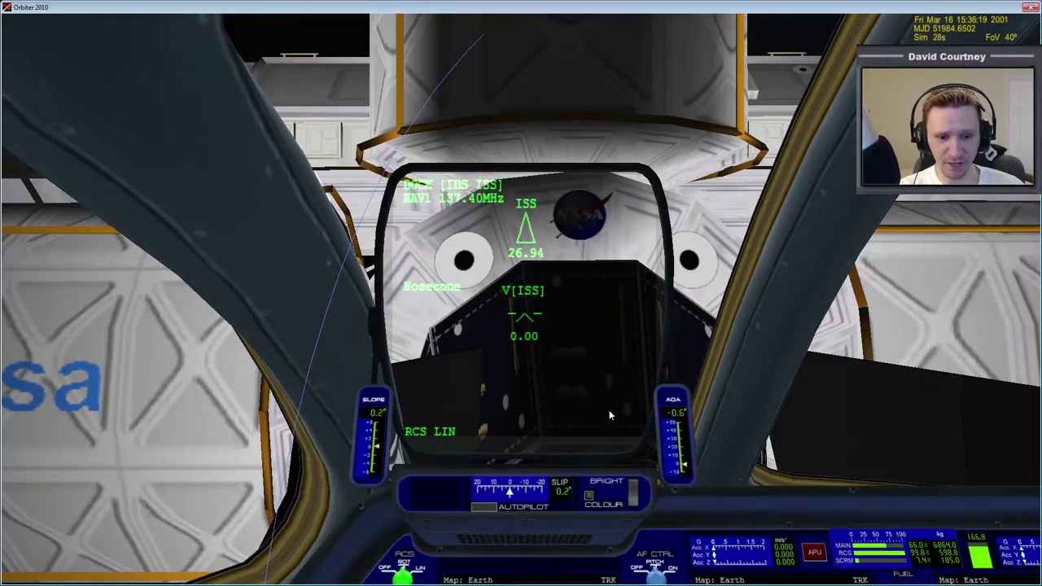
{"action": "key", "text": "ctrl+Down"}
{"action": "key", "text": "ctrl+Right"}
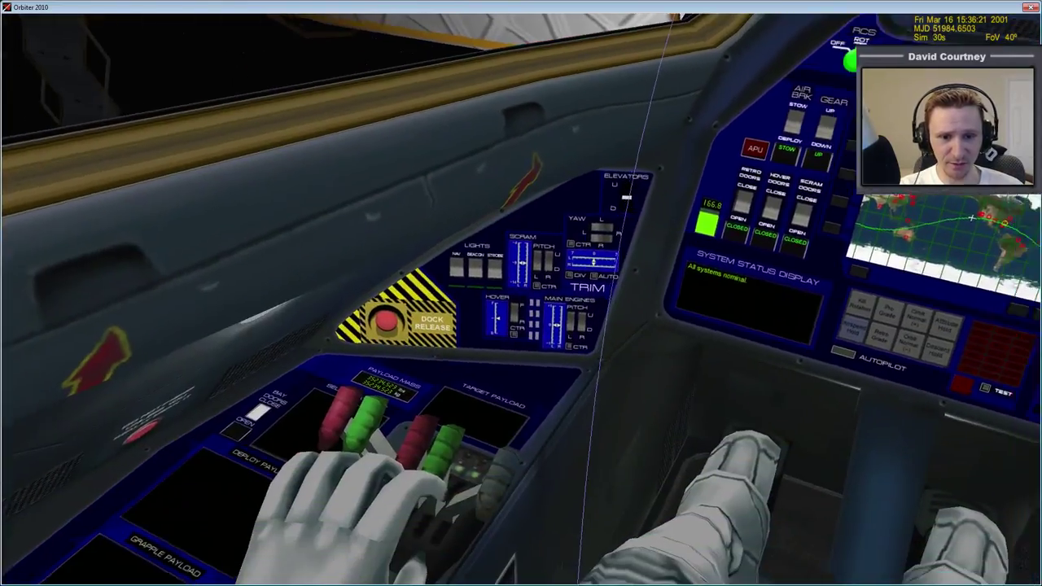
{"action": "key", "text": "ctrl+Up"}
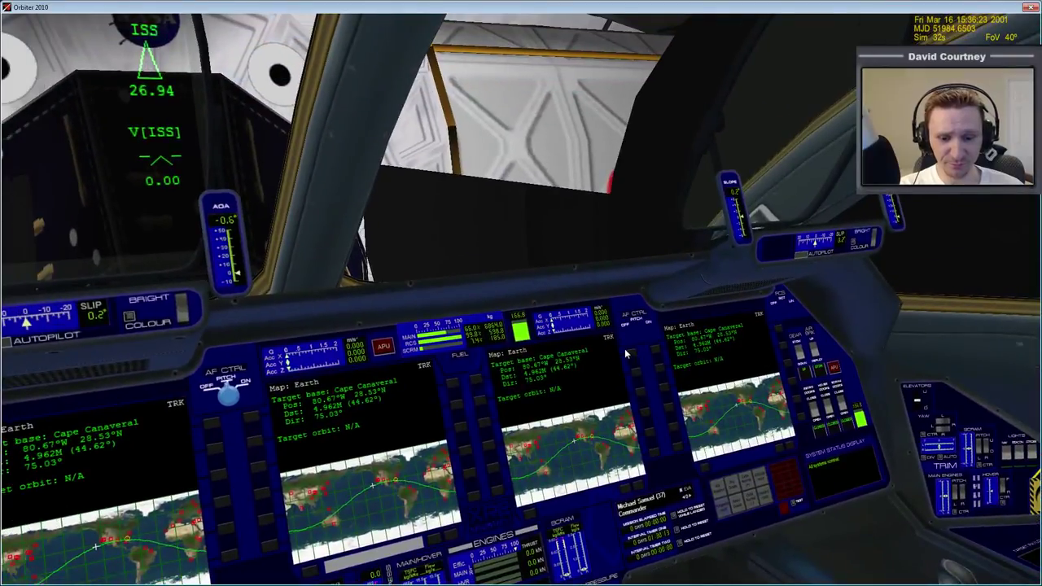
{"action": "key", "text": "F8"}
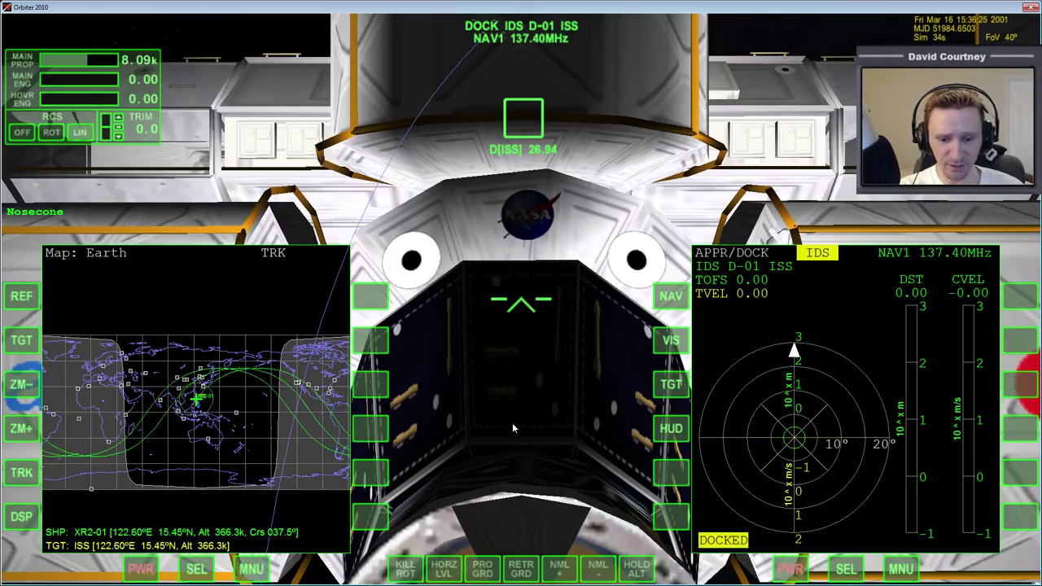
{"action": "key", "text": "F8"}
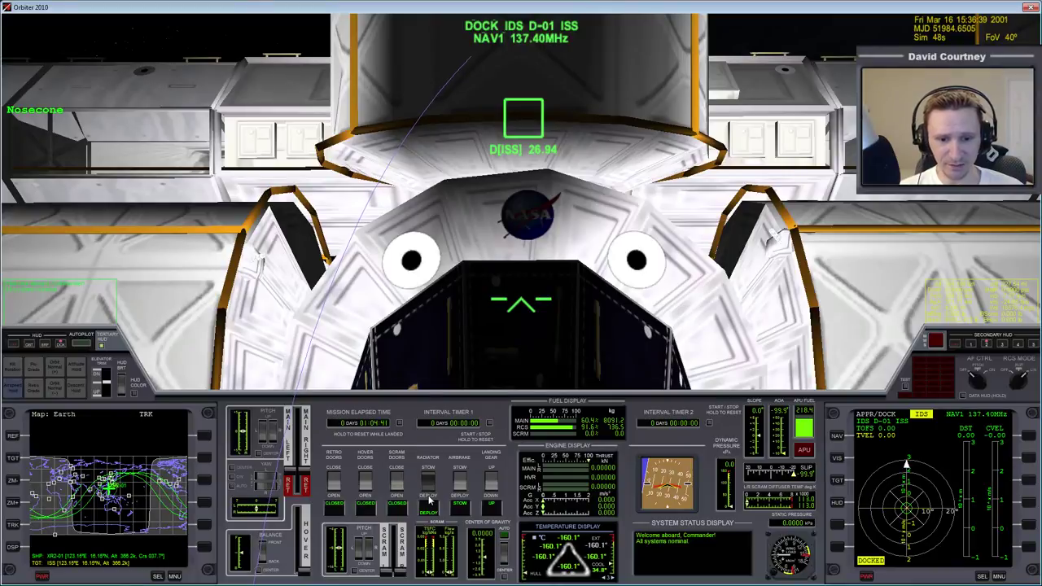
{"action": "left_click", "coordinate": [804, 450]}
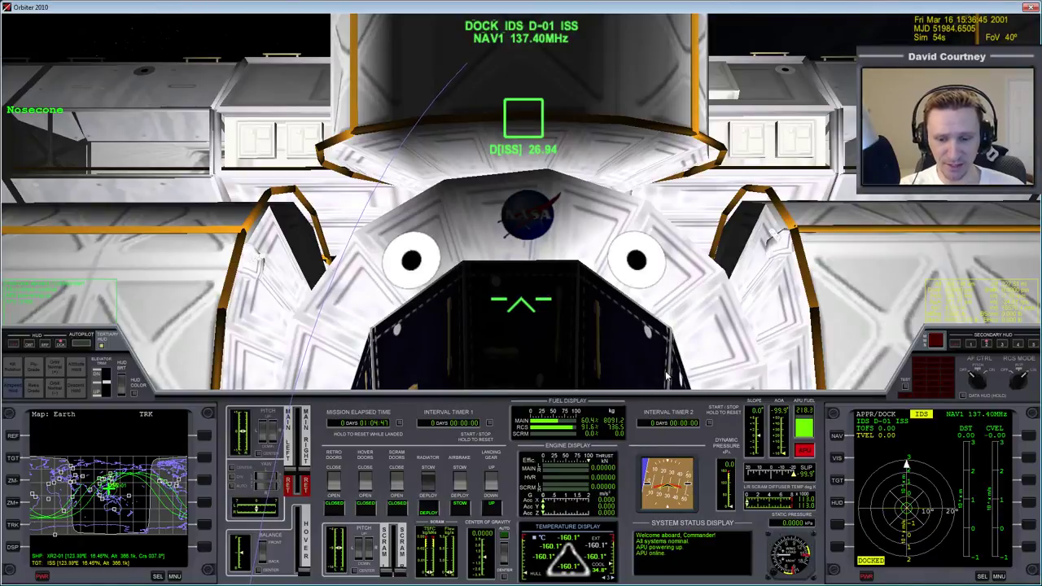
{"action": "key", "text": "F4"}
Exit the simulation back to the Orbiter Launchpad
{"action": "left_click", "coordinate": [11, 178]}
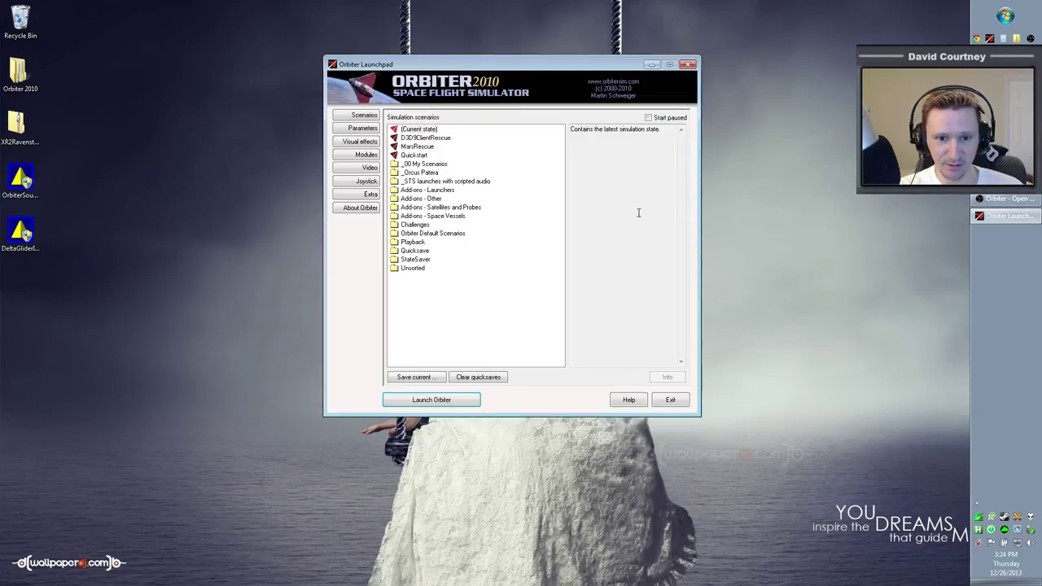
{"action": "left_click", "coordinate": [670, 399]}
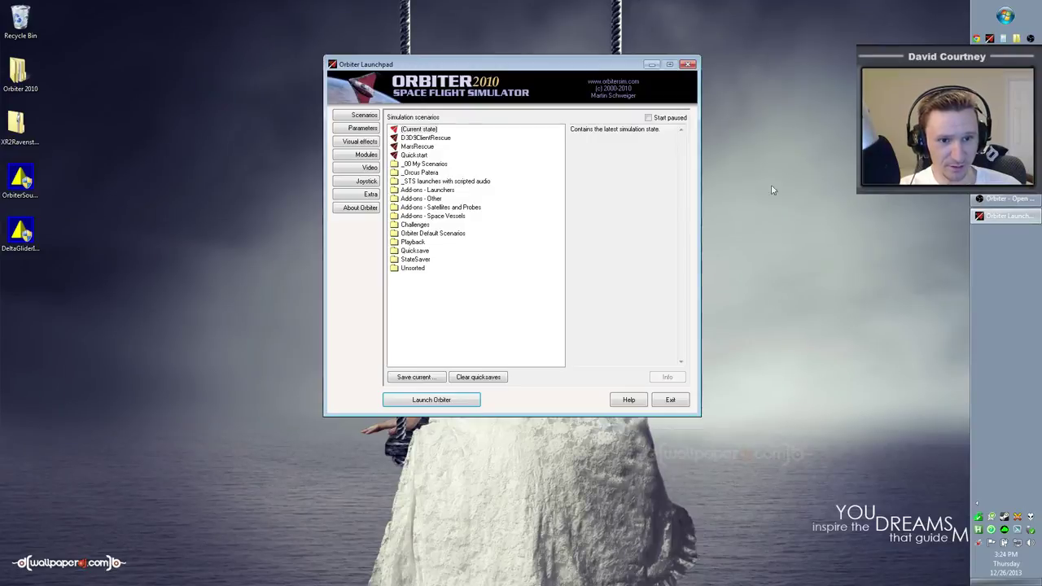
{"action": "left_click", "coordinate": [686, 401]}
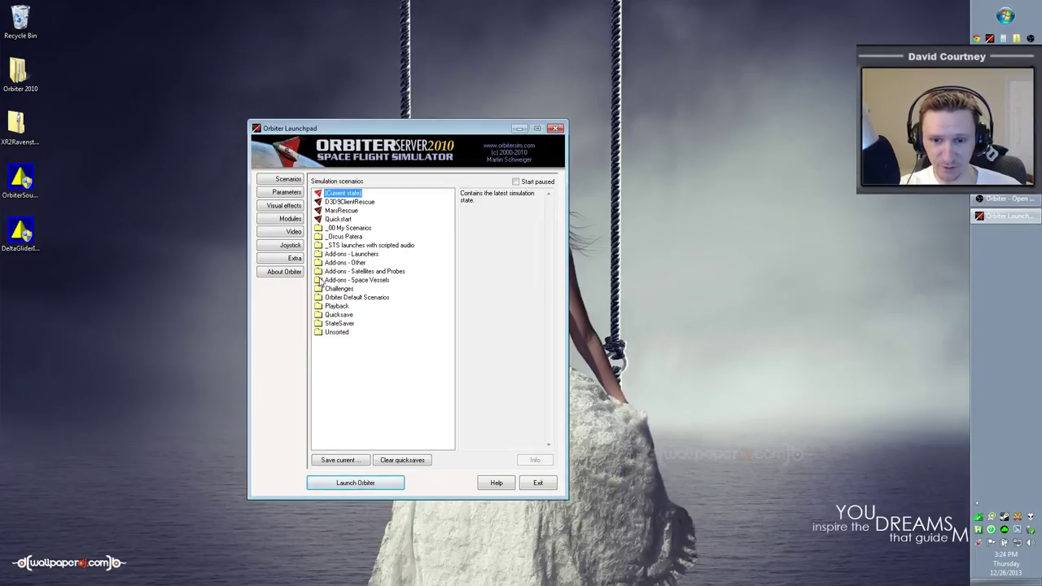
Launch the 'Add-ons - Space Vessels > XR2 Ravenstar > 6 - Docked at ISS' scenario
{"action": "left_click", "coordinate": [321, 280]}
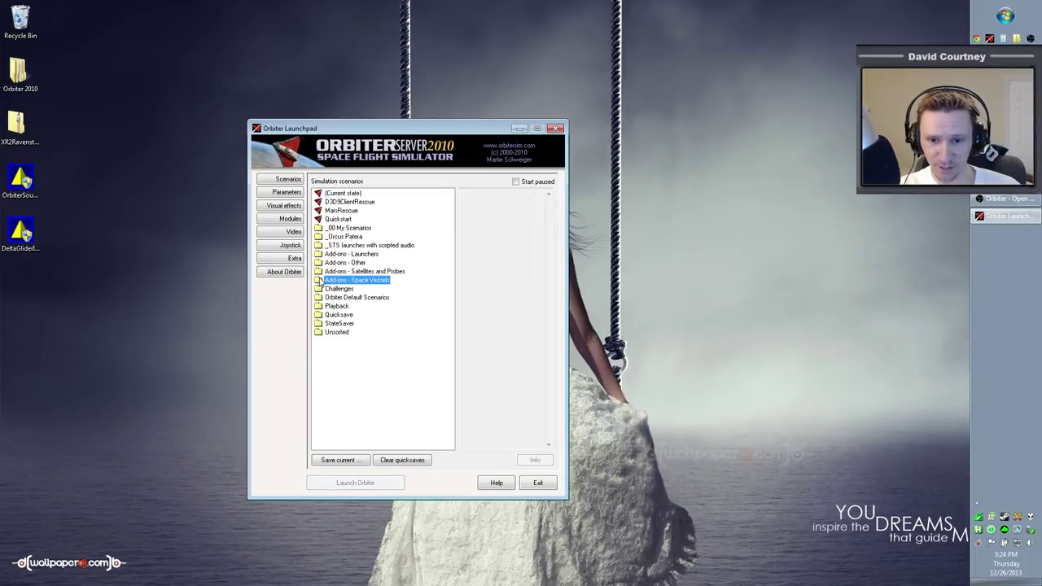
{"action": "double_click", "coordinate": [321, 281]}
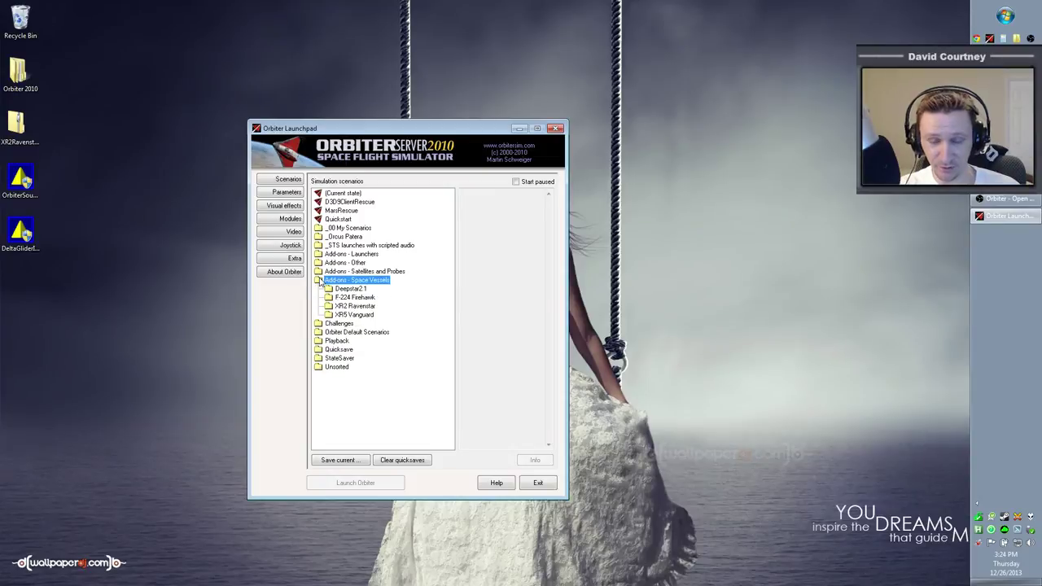
{"action": "double_click", "coordinate": [328, 308]}
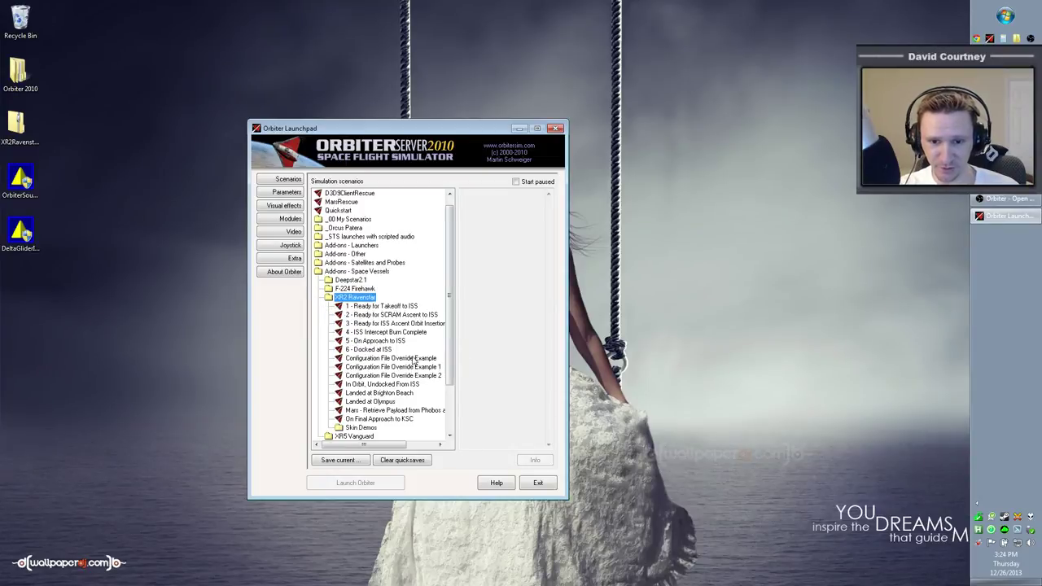
{"action": "left_click", "coordinate": [382, 350]}
{"action": "left_click", "coordinate": [371, 485]}
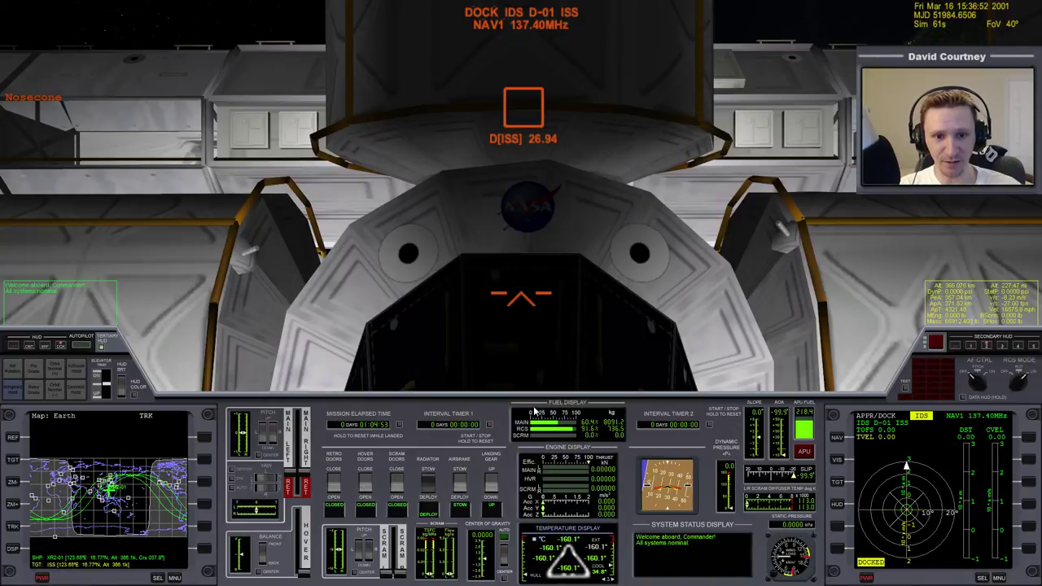
{"action": "key", "text": "ctrl+Up"}
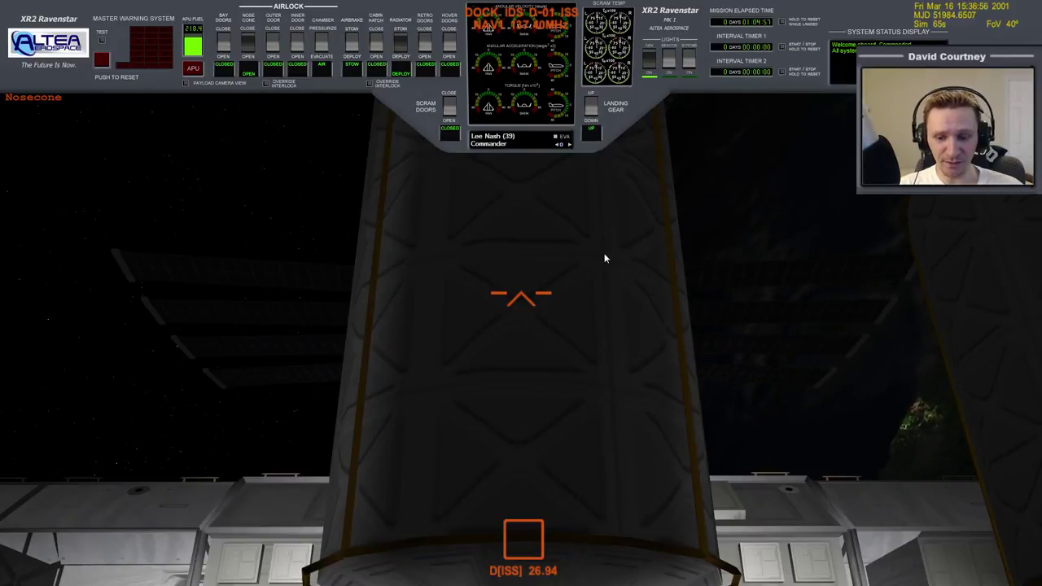
{"action": "key", "text": "ctrl+Down"}
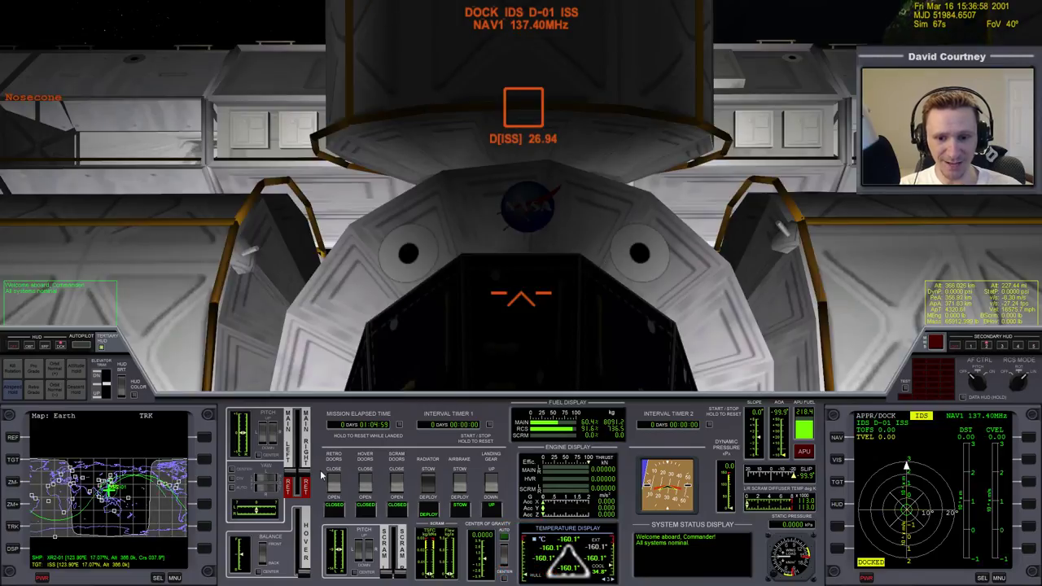
{"action": "key", "text": "ctrl+Up"}
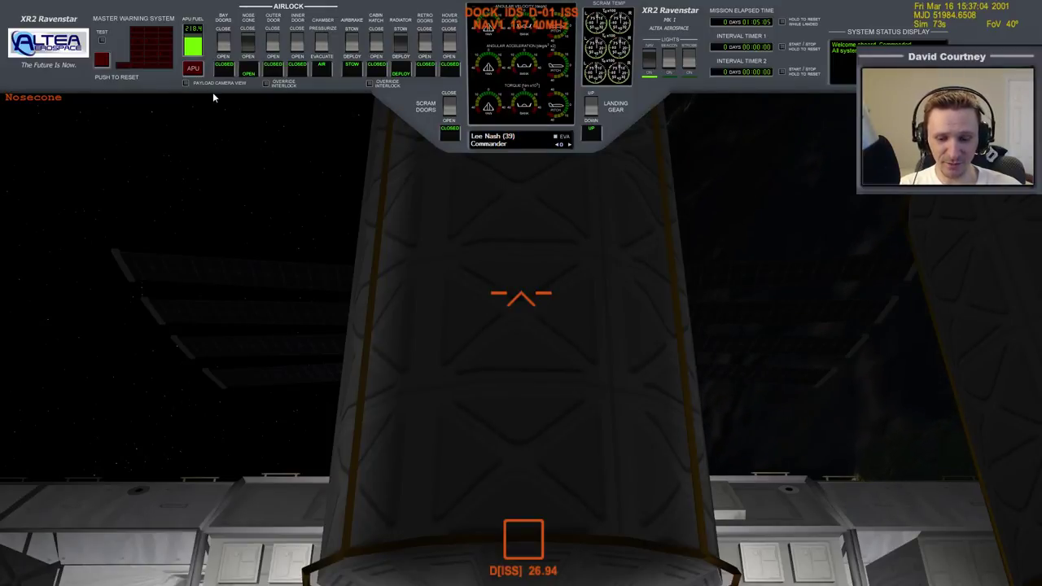
{"action": "key", "text": "ctrl+Down"}
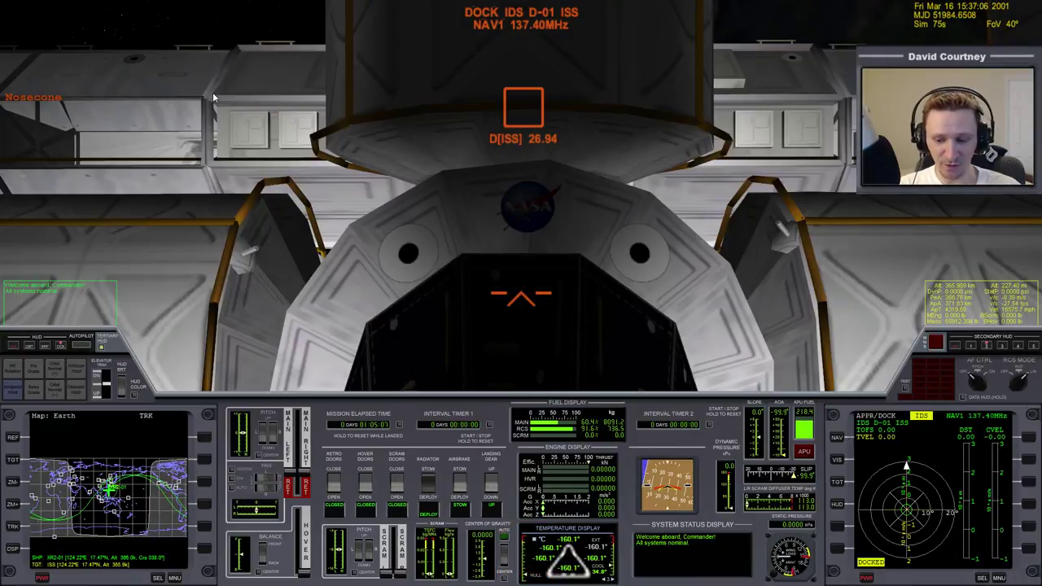
{"action": "key", "text": "ctrl+Up"}
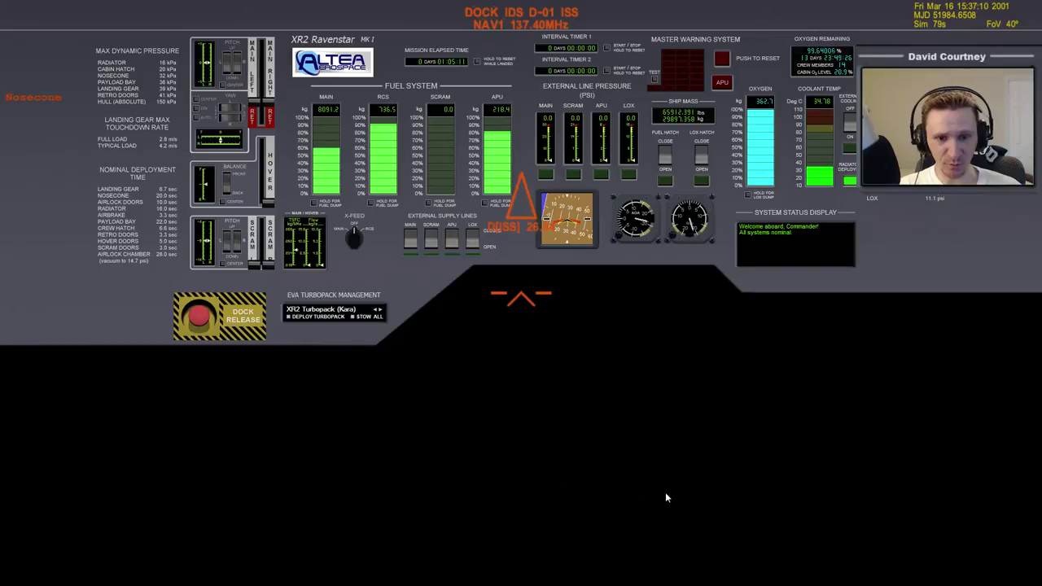
{"action": "key", "text": "ctrl+Down"}
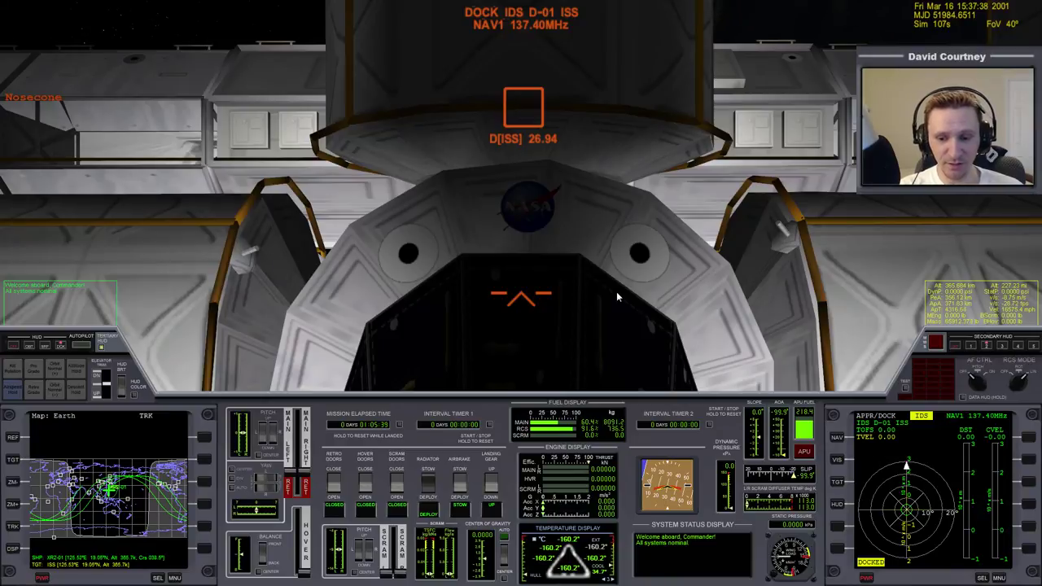
{"action": "key", "text": "F1"}
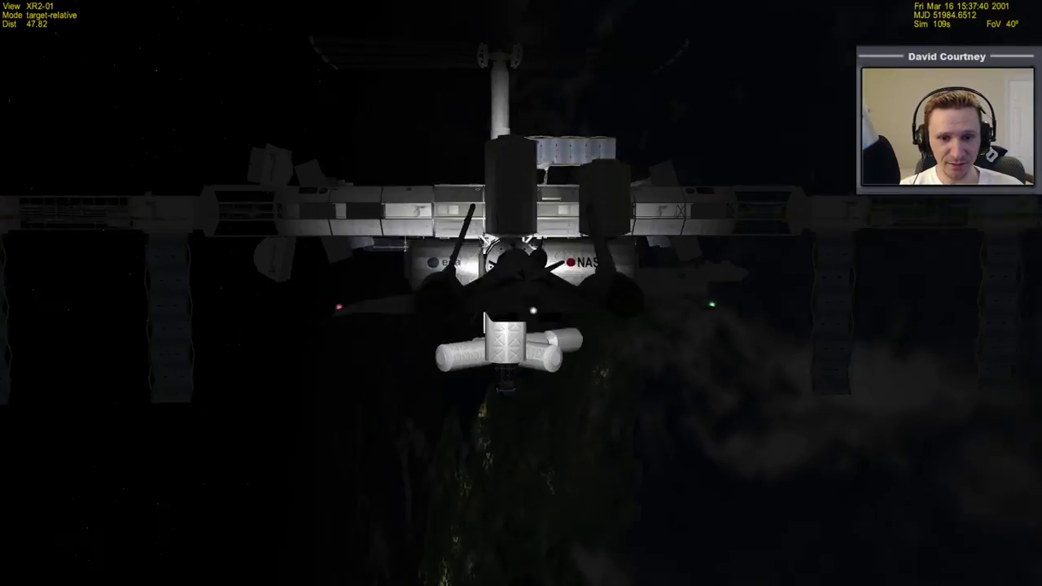
{"action": "left_click_drag", "start_coordinate": [732, 391], "coordinate": [601, 399]}
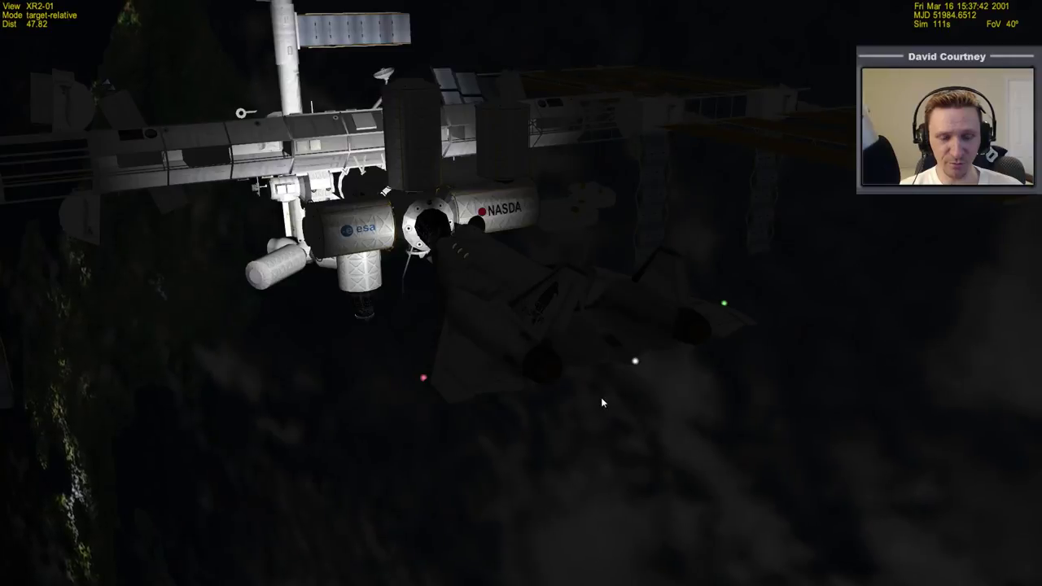
{"action": "key", "text": "F1"}
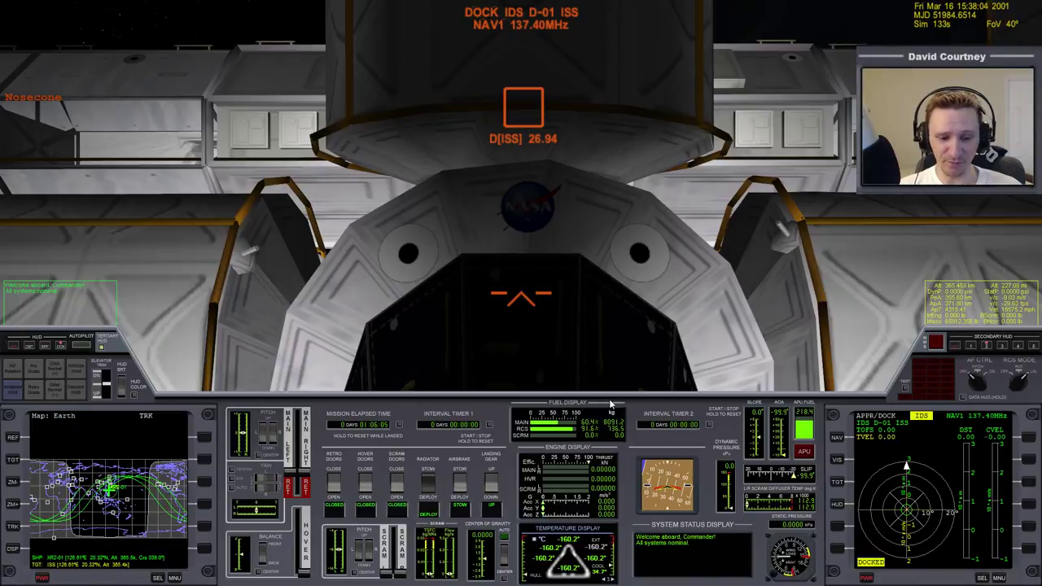
{"action": "key", "text": "ctrl+Up"}
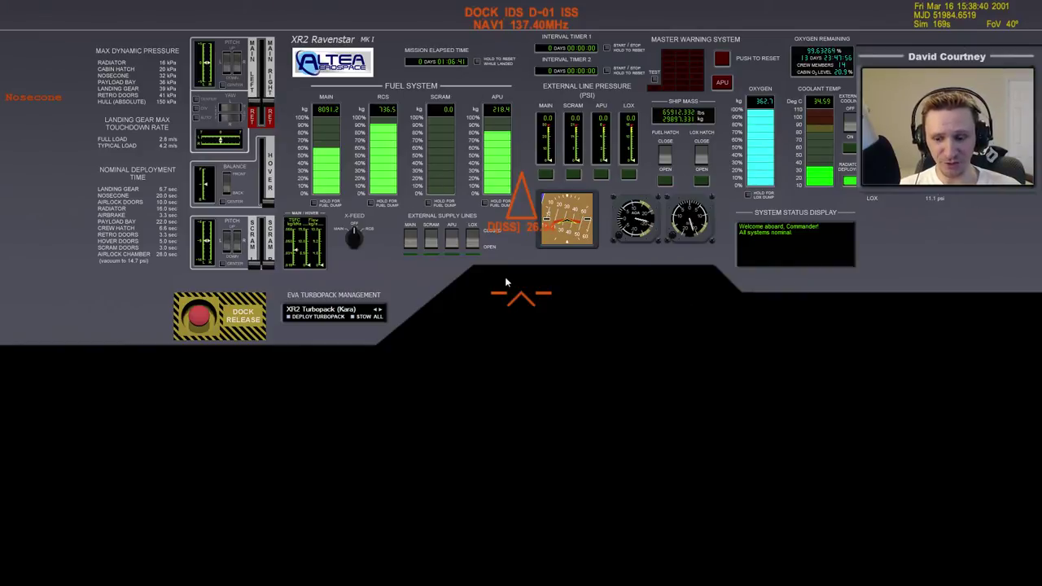
{"action": "key", "text": "F8"}
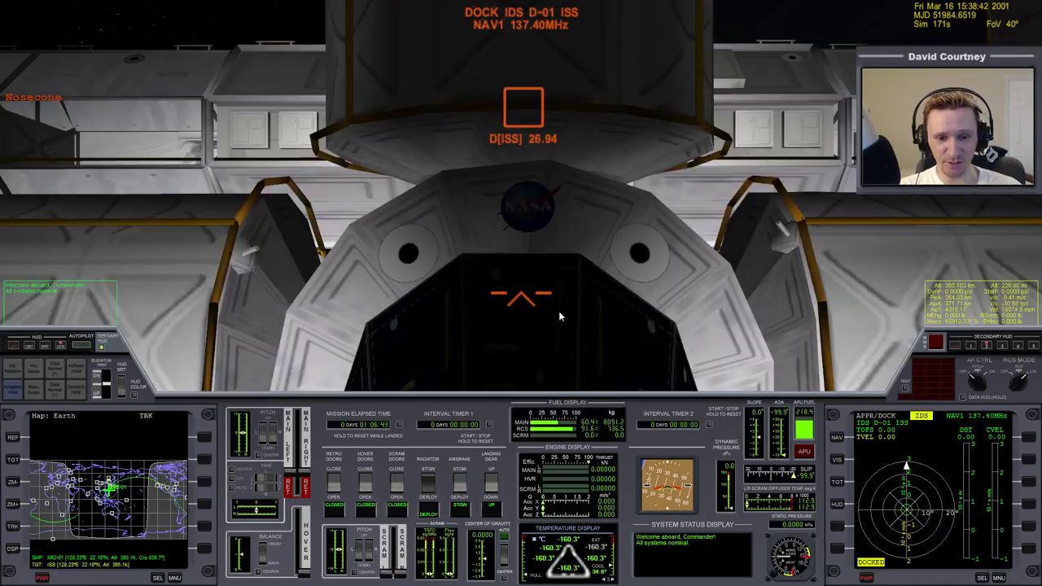